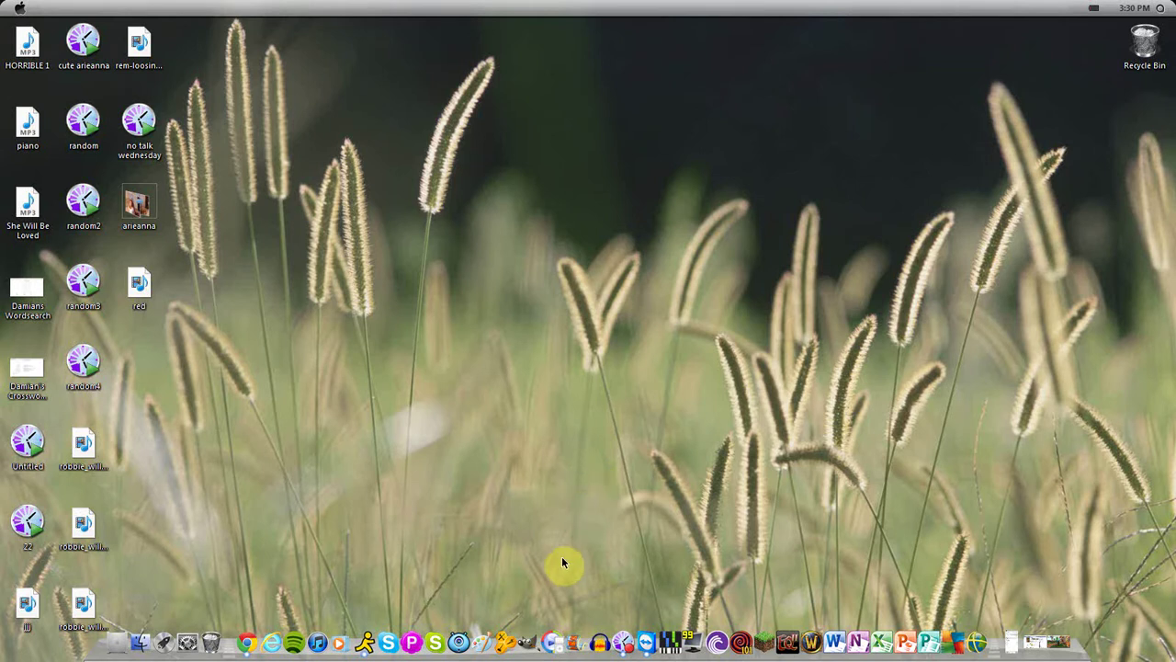
Launch GIMP 2.8 from the dock and let it load in single-window mode.
{"action": "left_click", "coordinate": [531, 649]}
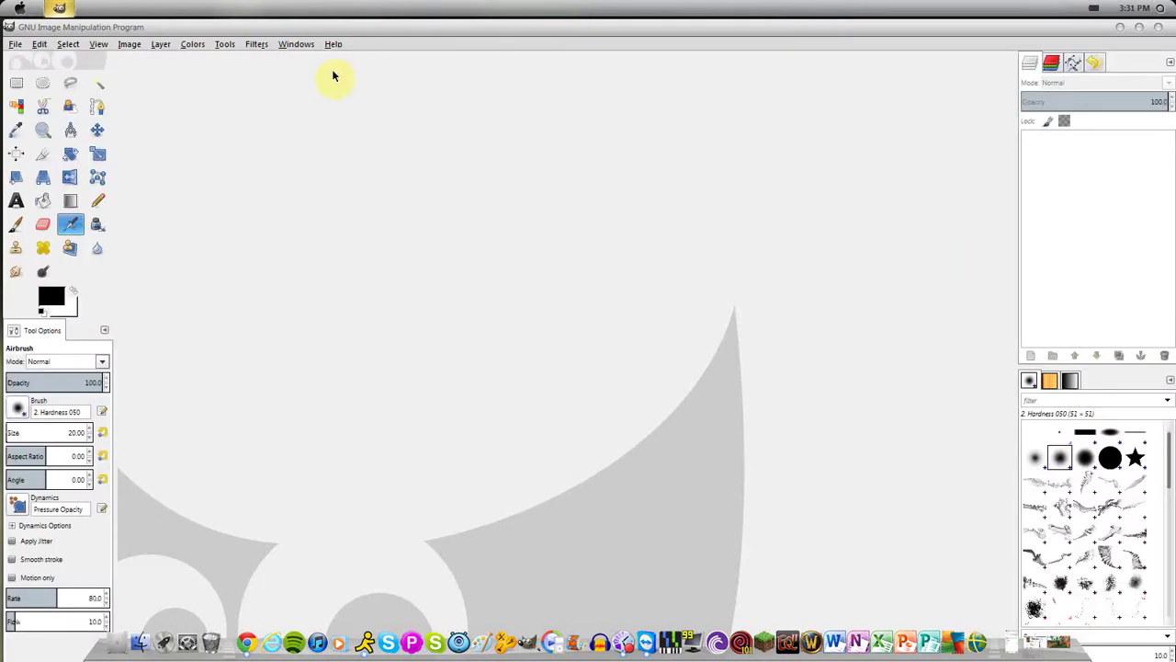
{"action": "left_click", "coordinate": [296, 44]}
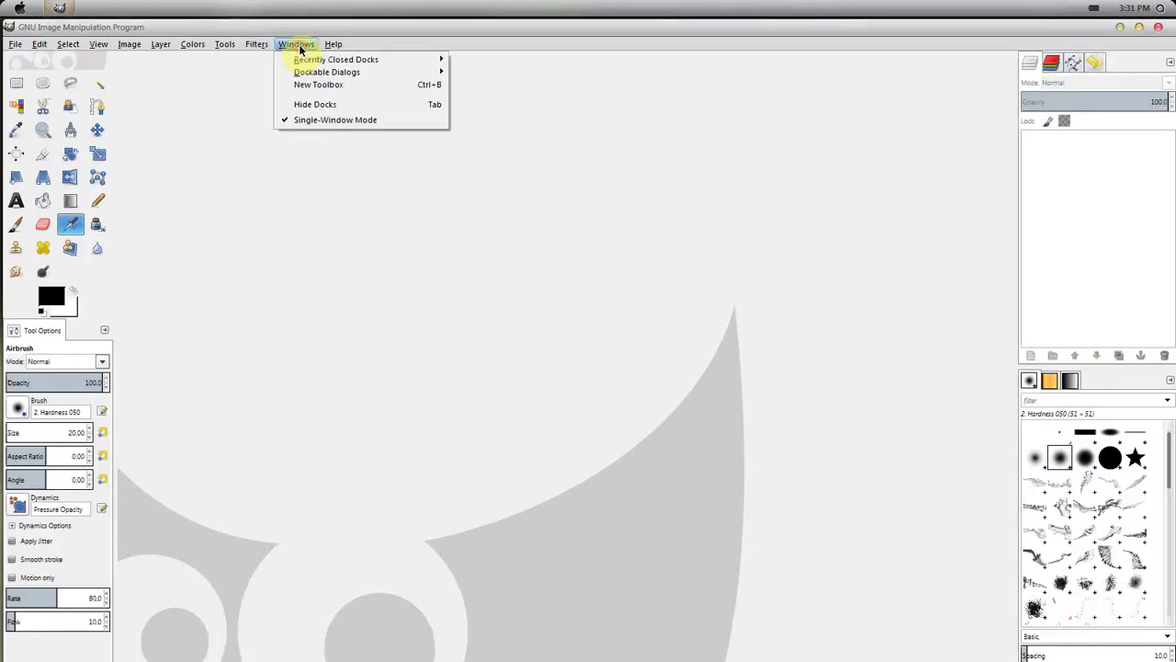
{"action": "left_click", "coordinate": [306, 125]}
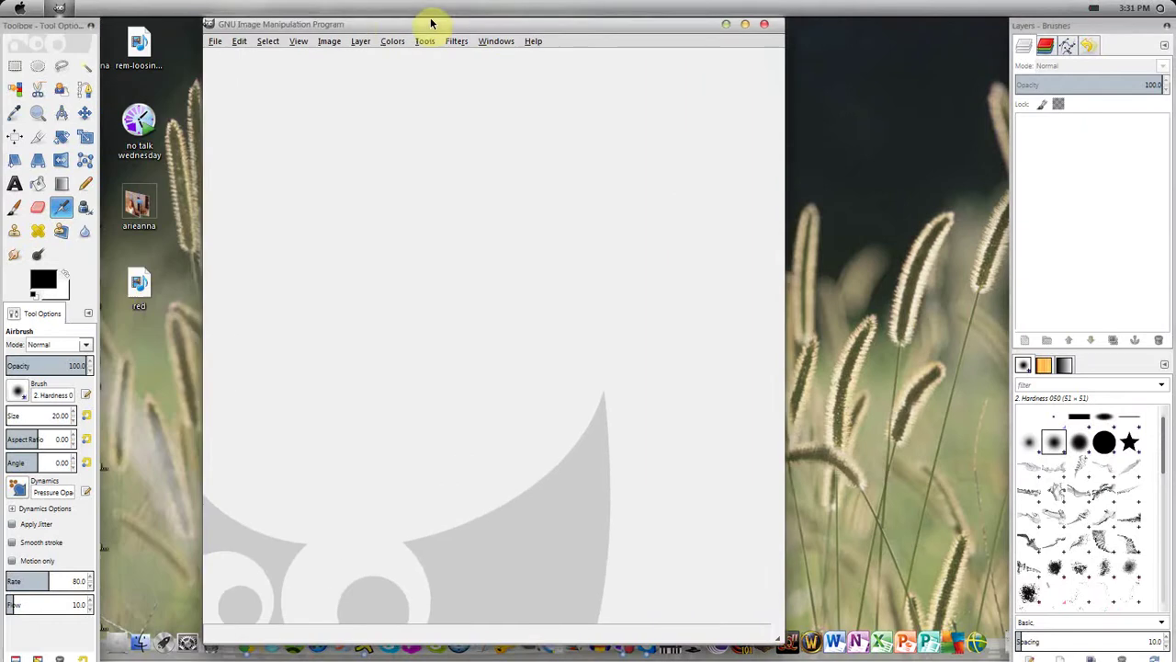
{"action": "left_click_drag", "start_coordinate": [431, 23], "coordinate": [477, 26]}
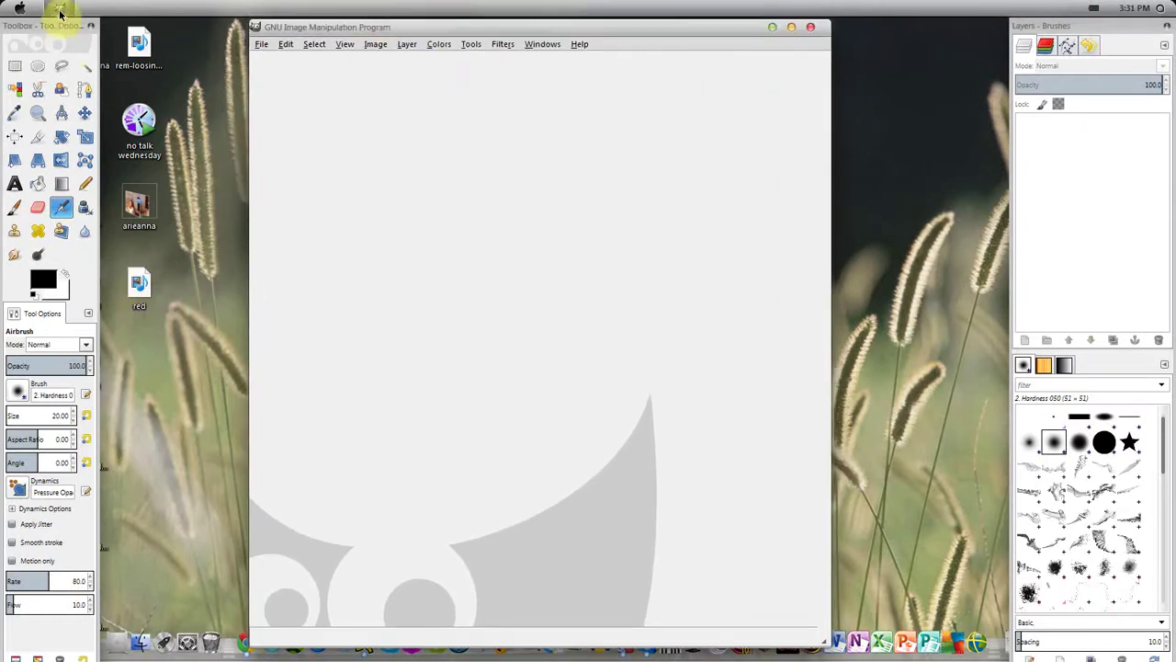
{"action": "left_click_drag", "start_coordinate": [54, 28], "coordinate": [60, 27]}
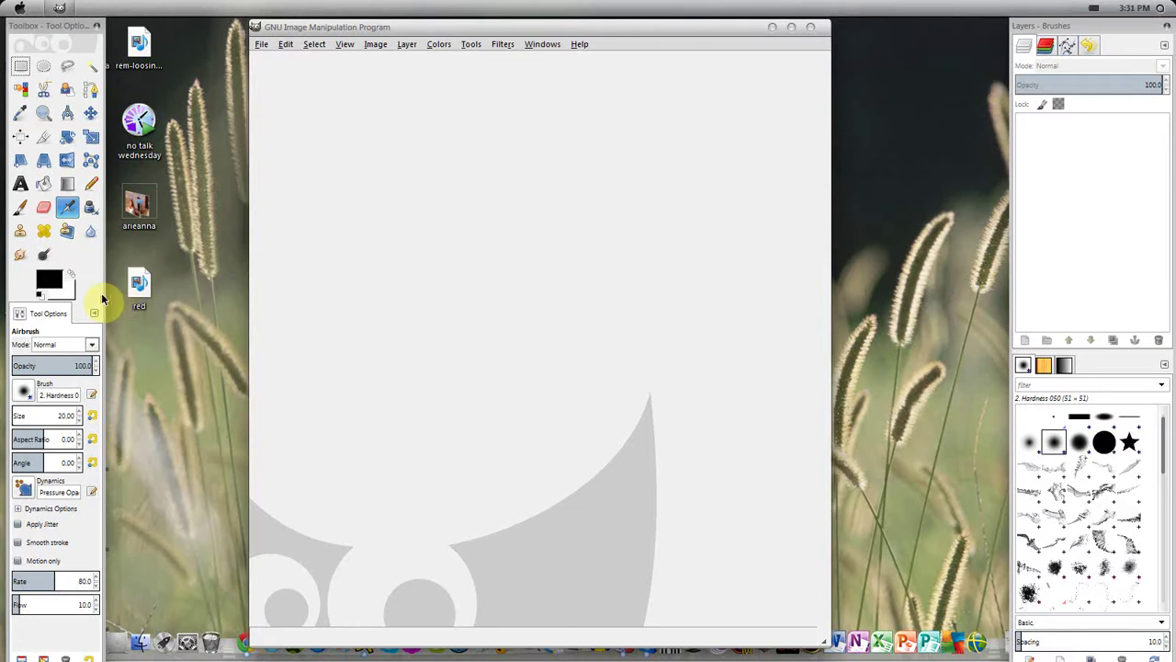
{"action": "left_click_drag", "start_coordinate": [101, 295], "coordinate": [172, 294]}
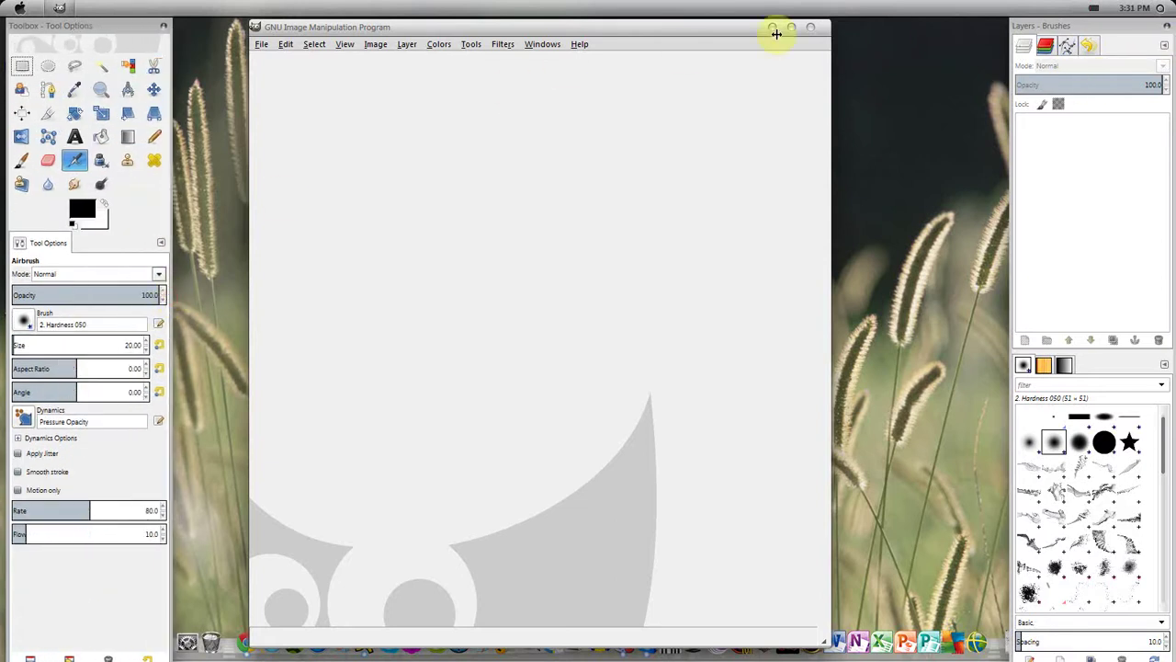
{"action": "left_click", "coordinate": [260, 44]}
{"action": "left_click", "coordinate": [561, 123]}
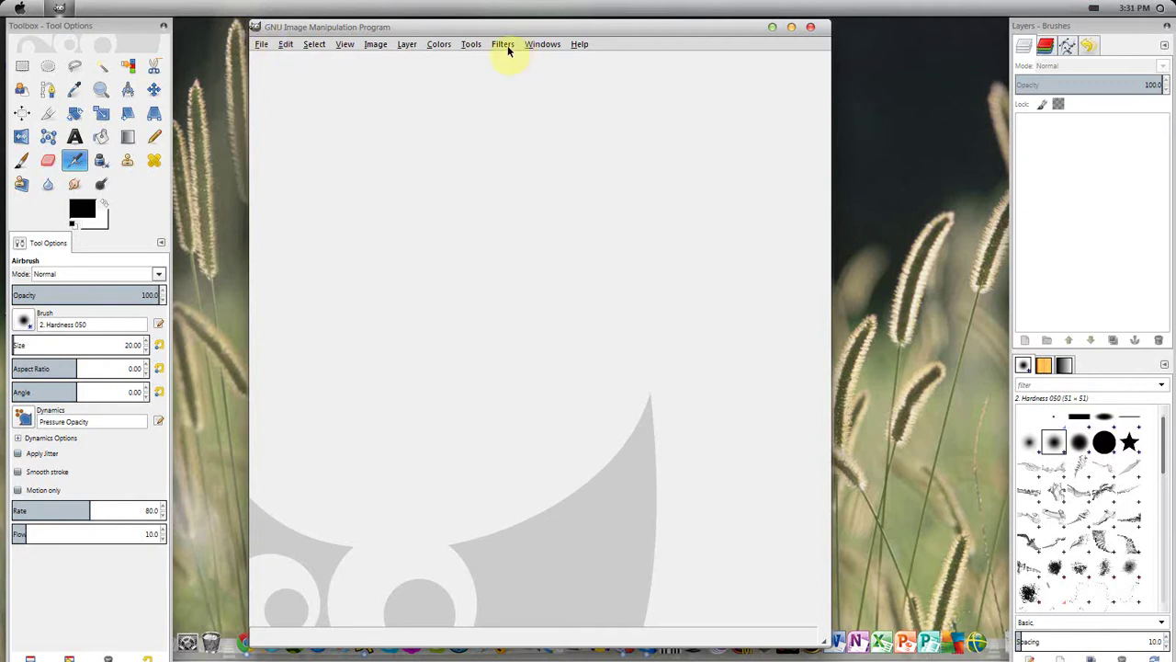
{"action": "left_click", "coordinate": [538, 45]}
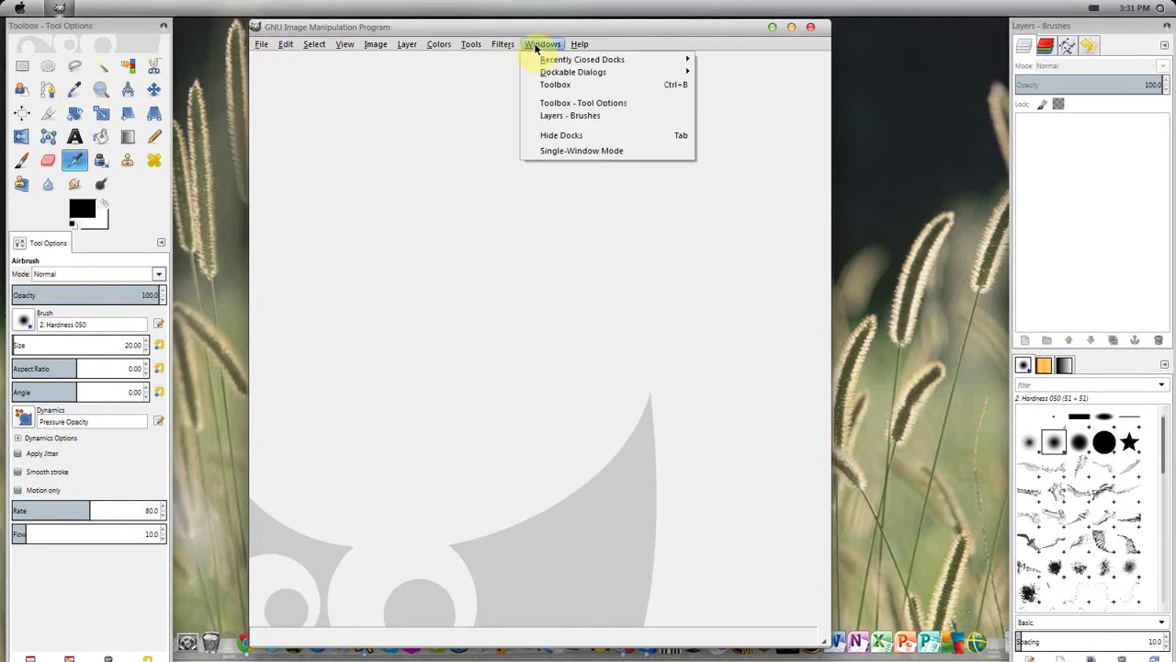
{"action": "left_click", "coordinate": [566, 152]}
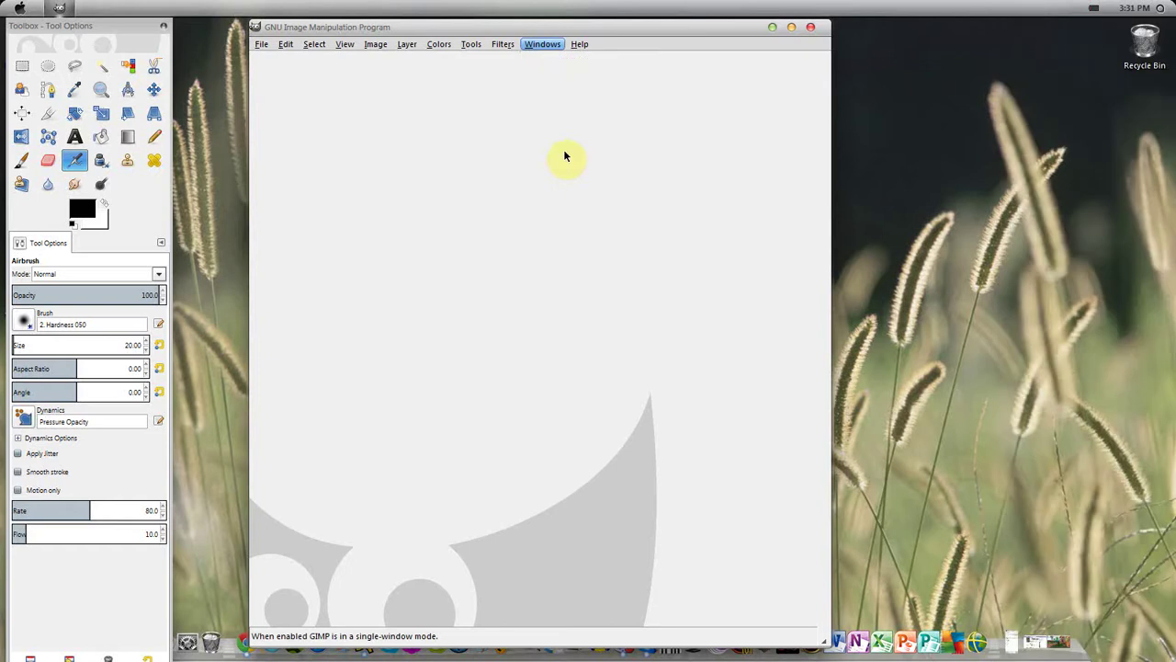
{"action": "left_click_drag", "start_coordinate": [573, 31], "coordinate": [330, 30]}
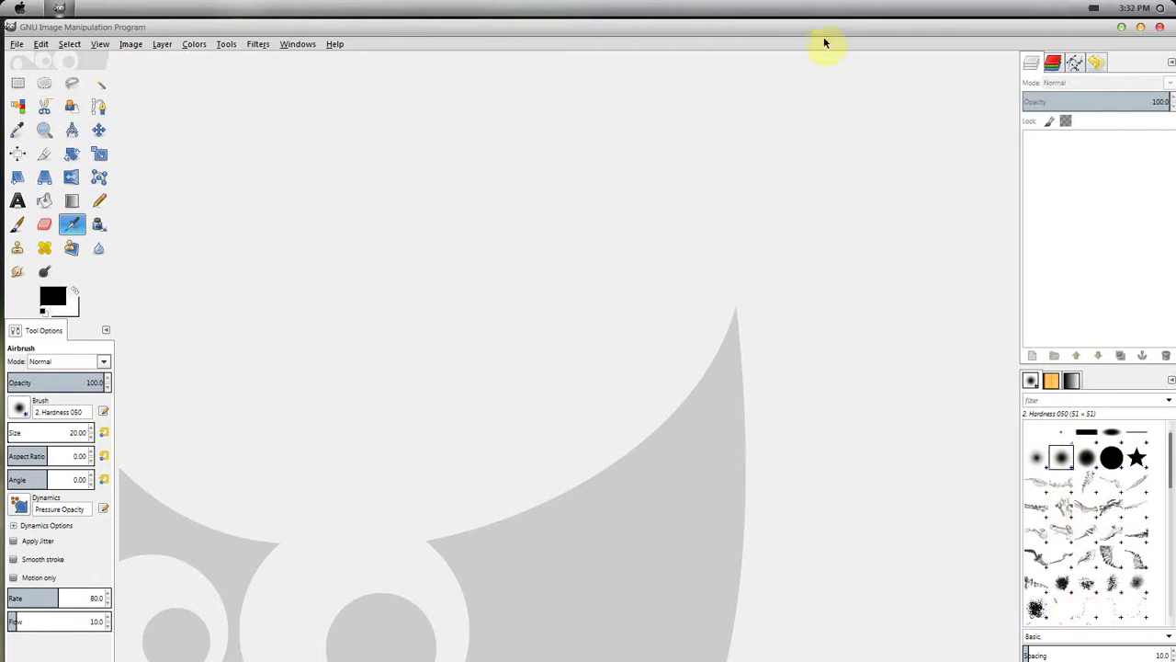
Give the Airbrush an aspect ratio of 5.32 and a brush angle of -11.56.
{"action": "left_click_drag", "start_coordinate": [825, 33], "coordinate": [830, 33]}
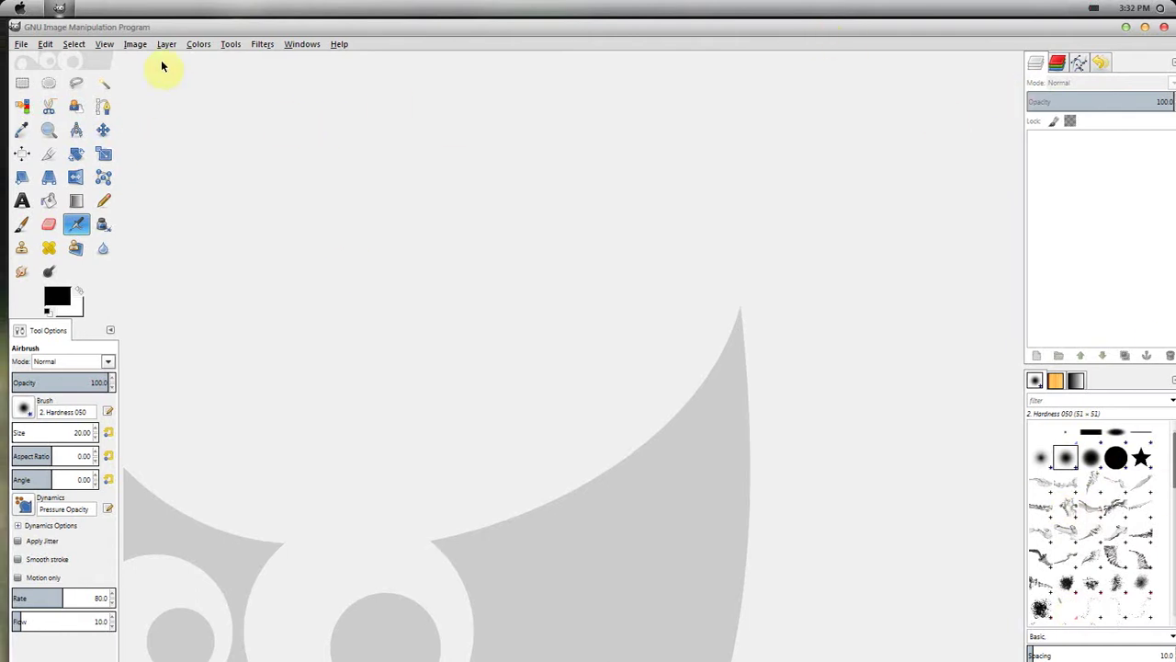
{"action": "left_click_drag", "start_coordinate": [136, 27], "coordinate": [130, 26]}
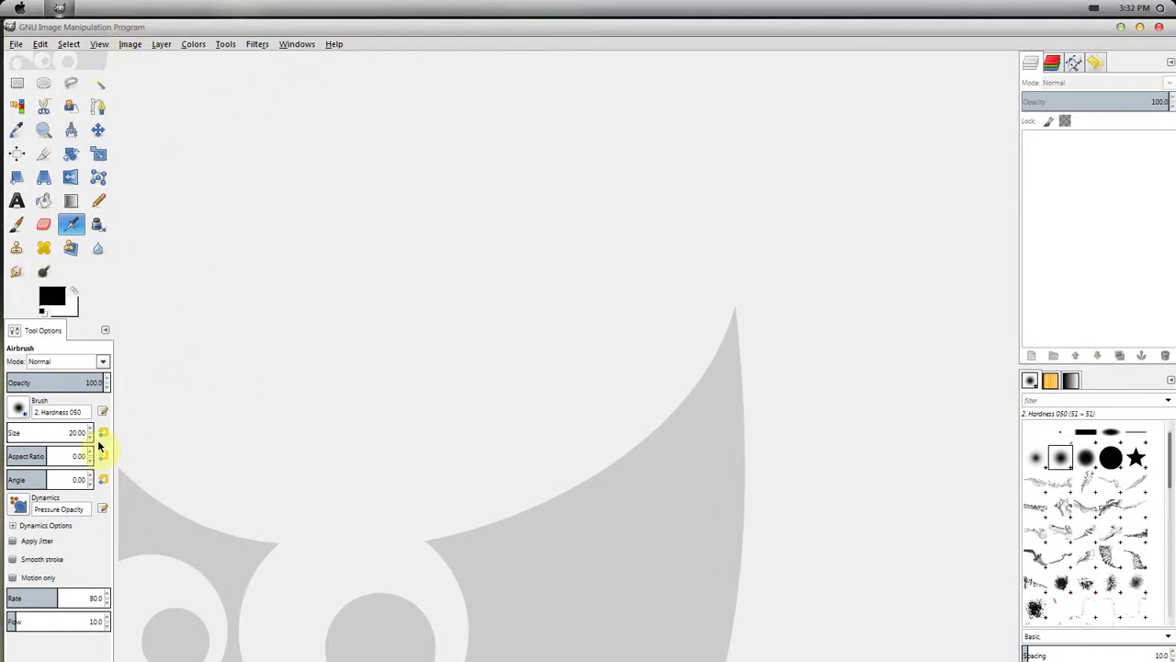
{"action": "left_click", "coordinate": [43, 457]}
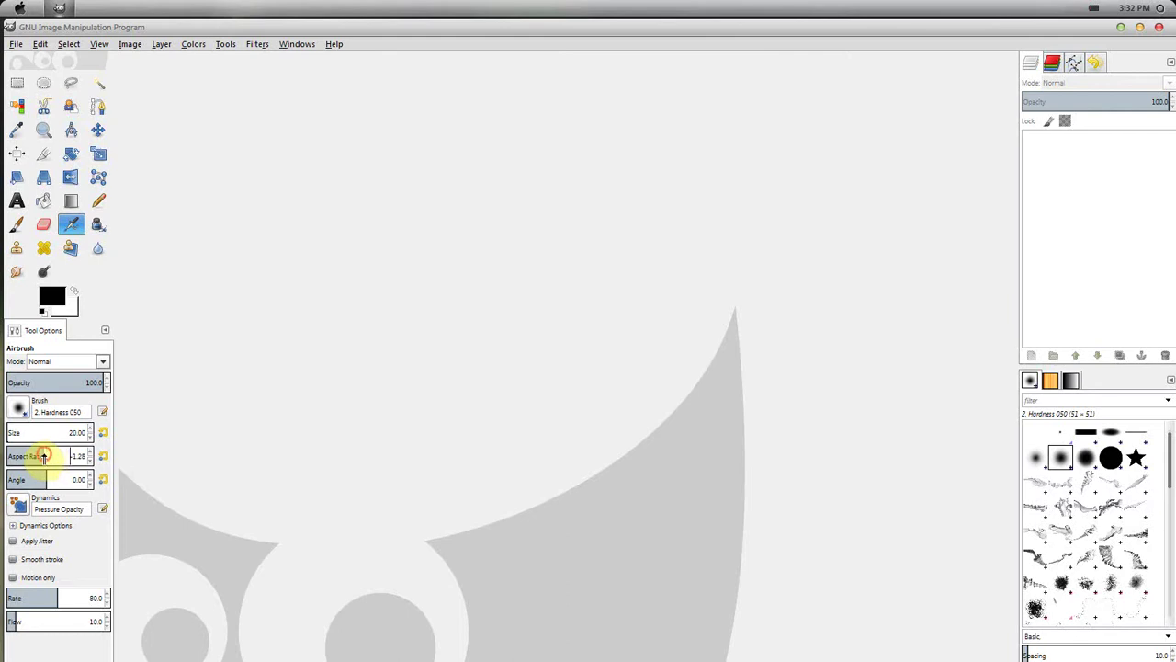
{"action": "left_click_drag", "start_coordinate": [43, 457], "coordinate": [56, 462]}
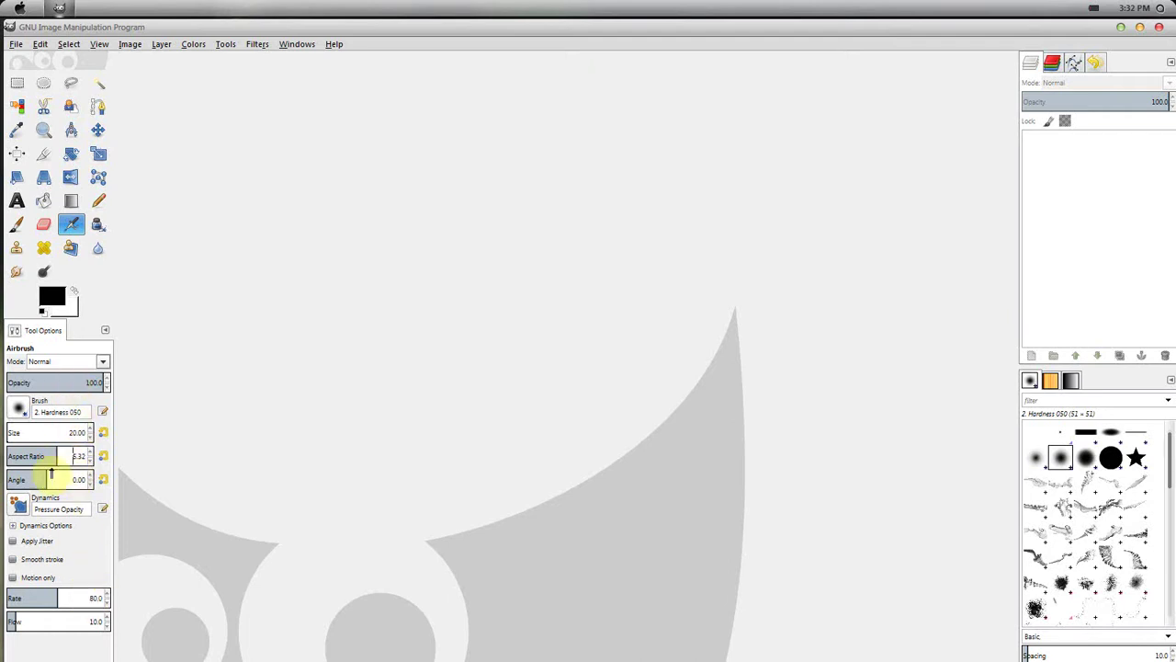
{"action": "mouse_move", "coordinate": [45, 476]}
{"action": "left_mouse_down"}
{"action": "mouse_move", "coordinate": [73, 475]}
{"action": "mouse_move", "coordinate": [41, 478]}
{"action": "left_mouse_up"}
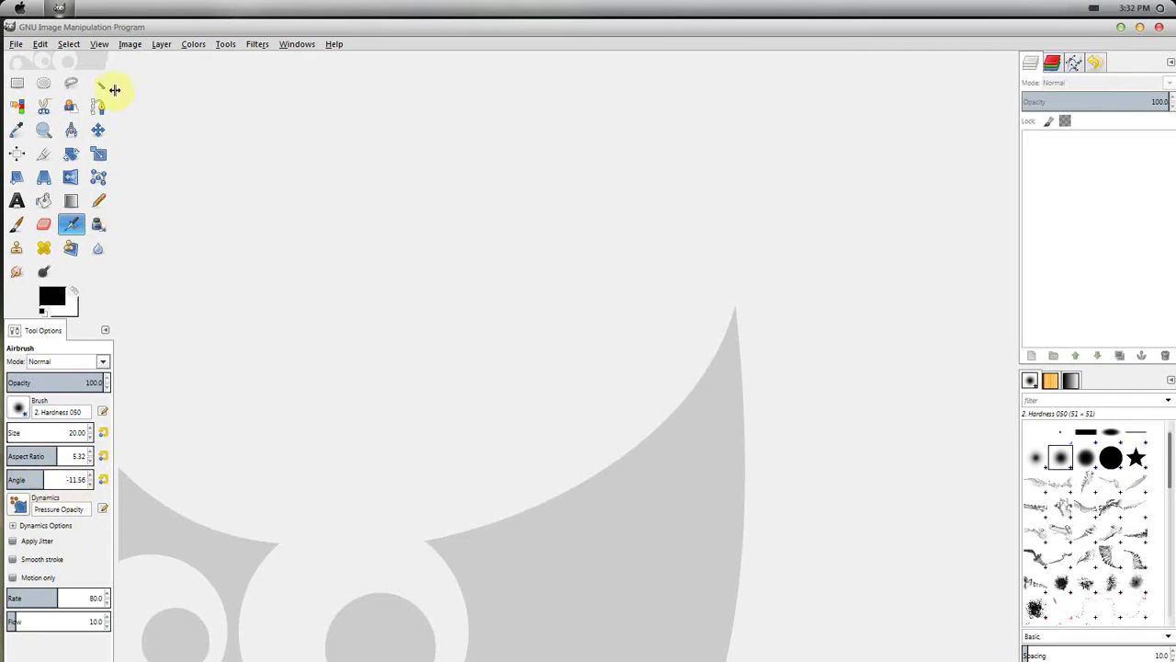
In the Open Image dialog, browse to Pictures > Sigs Created For Friends.
{"action": "left_click", "coordinate": [16, 44]}
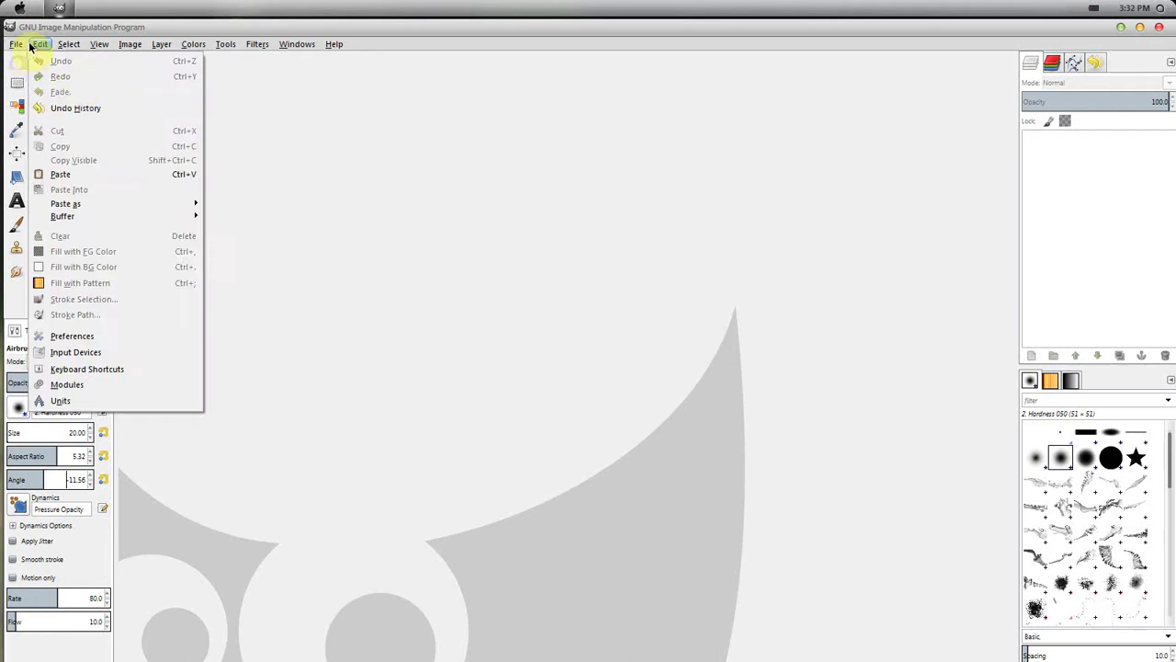
{"action": "left_click", "coordinate": [32, 91]}
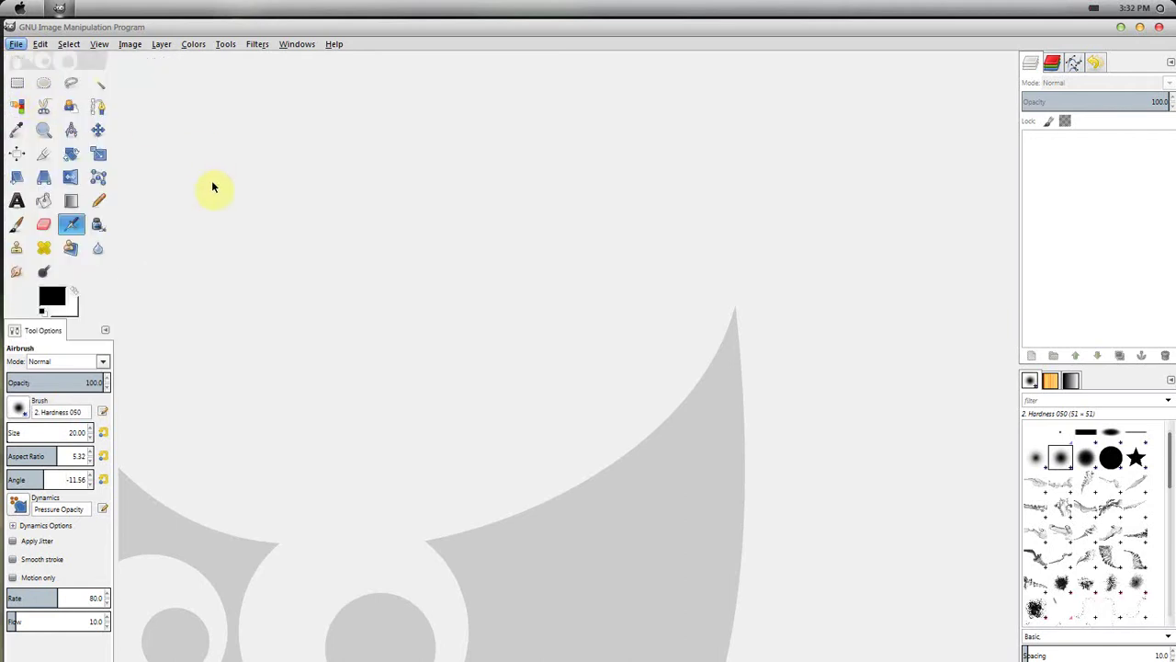
{"action": "left_click", "coordinate": [438, 204]}
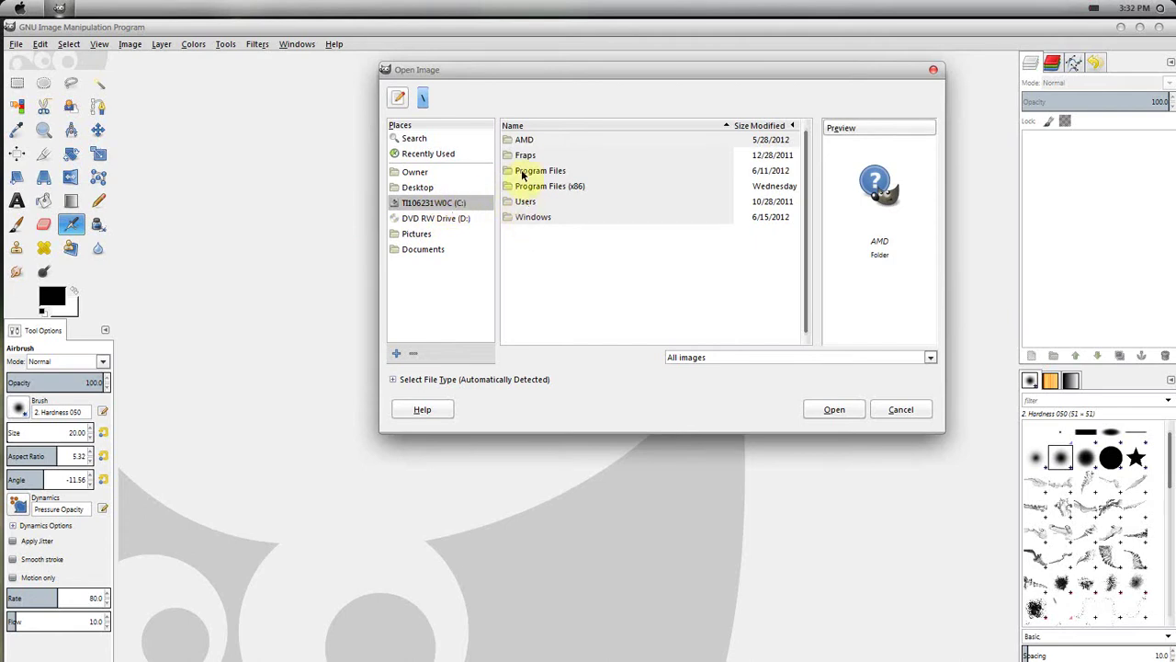
{"action": "left_click", "coordinate": [536, 203]}
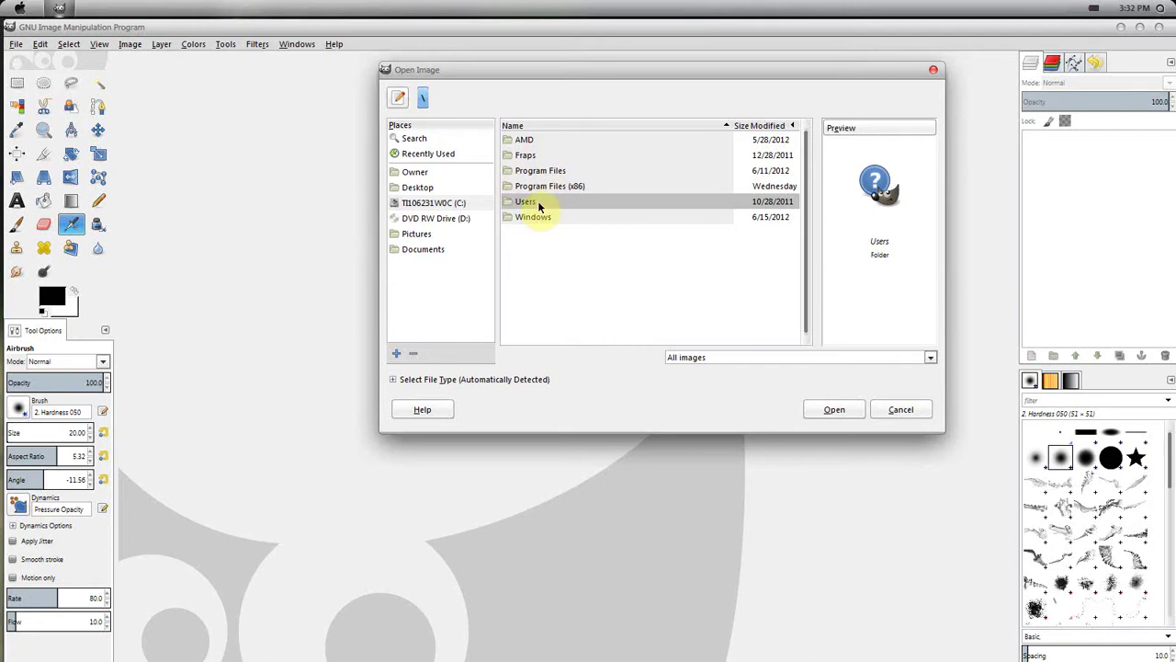
{"action": "double_click", "coordinate": [538, 203]}
{"action": "double_click", "coordinate": [535, 140]}
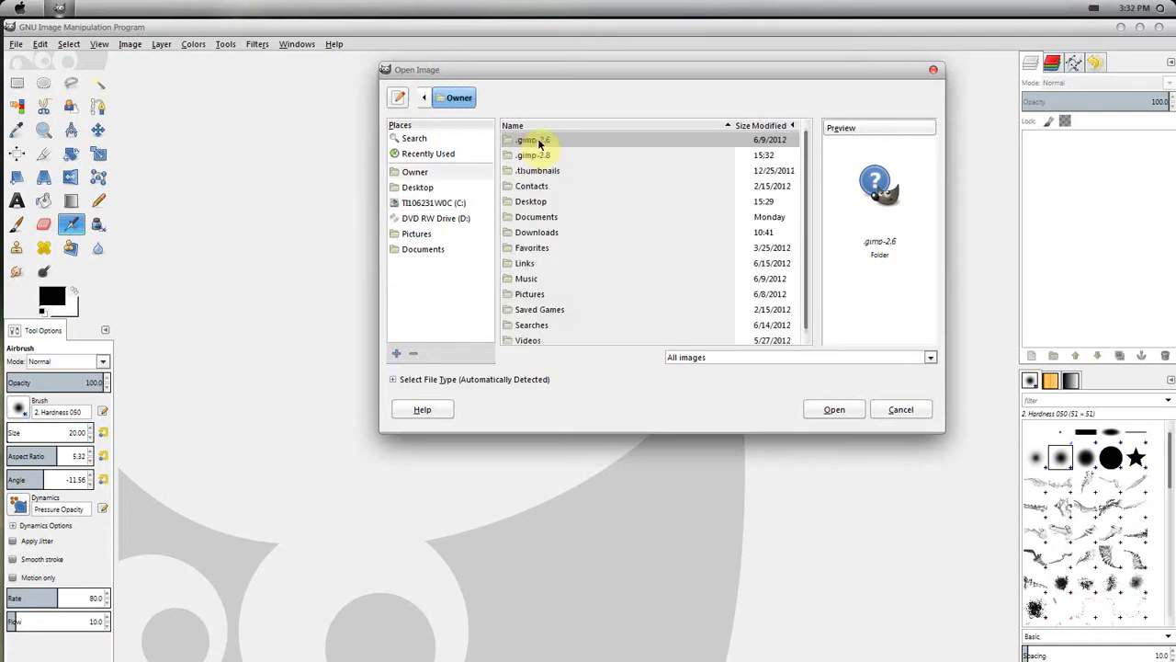
{"action": "double_click", "coordinate": [552, 220]}
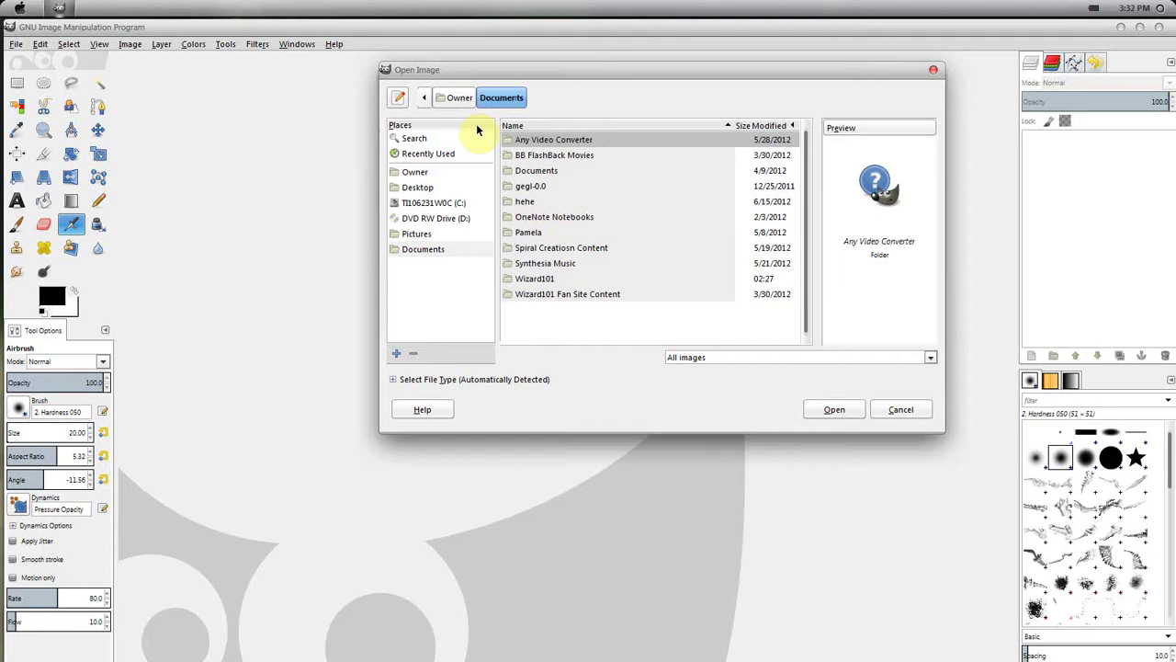
{"action": "left_click", "coordinate": [425, 99]}
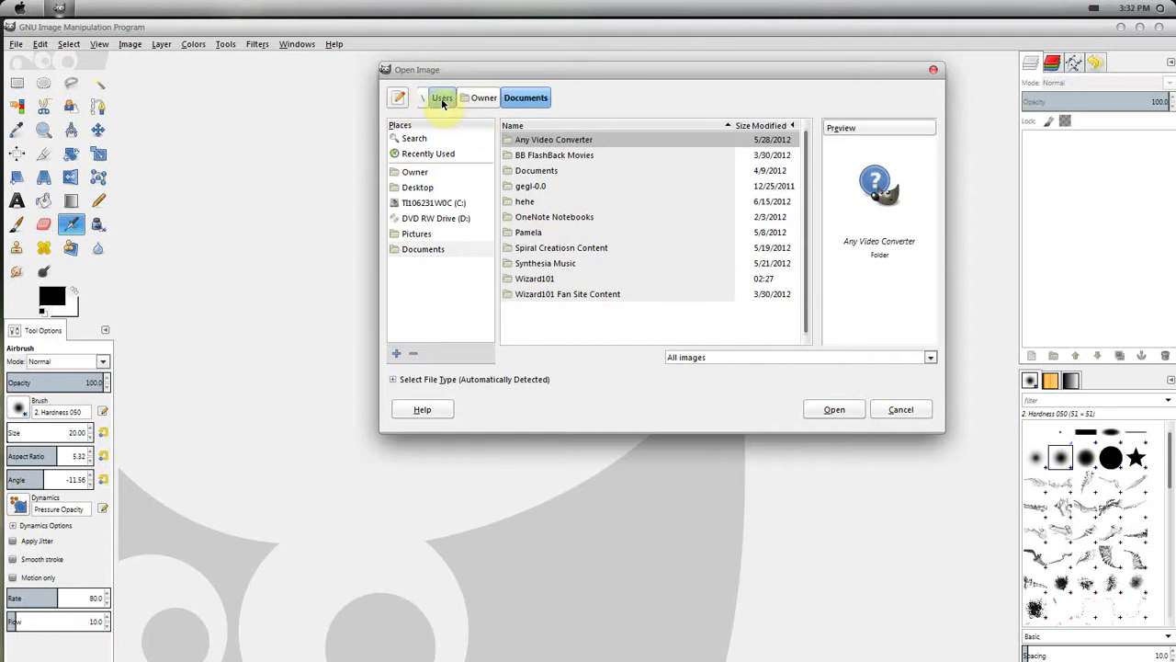
{"action": "left_click", "coordinate": [483, 98]}
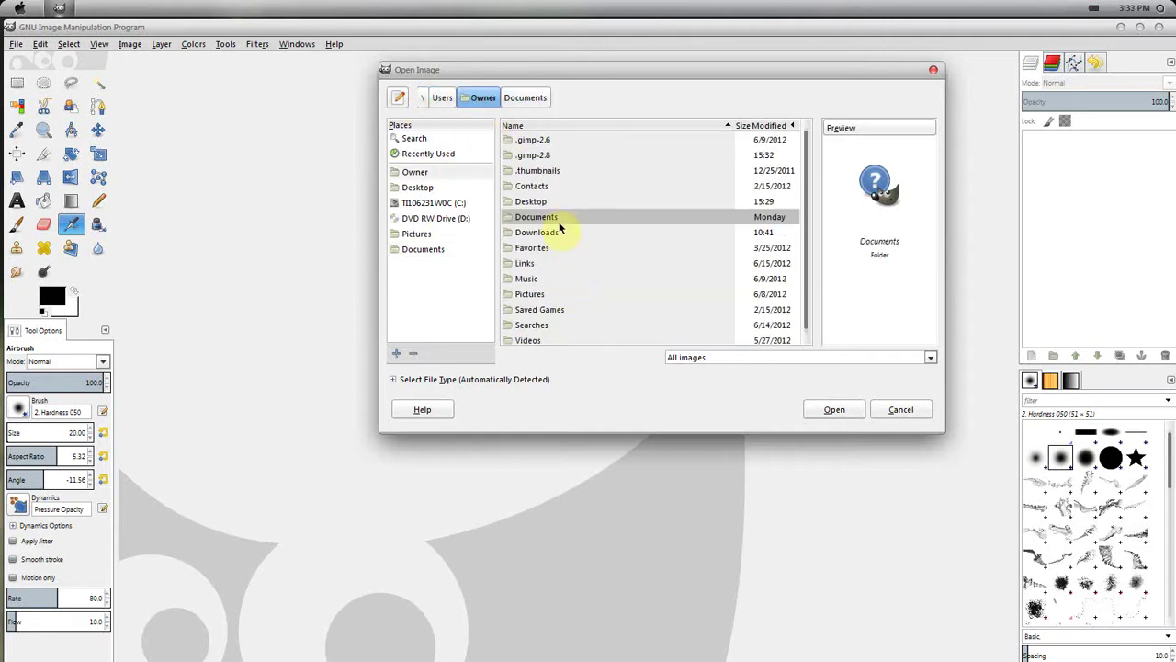
{"action": "double_click", "coordinate": [538, 296]}
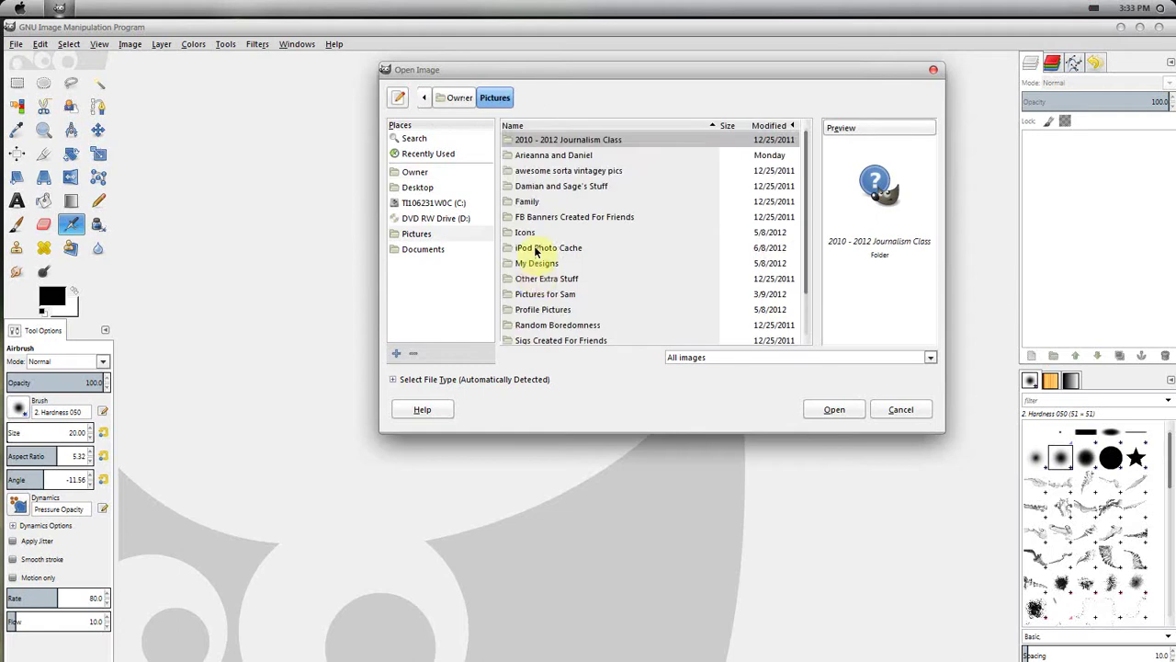
{"action": "scroll", "coordinate": [581, 288], "scroll_direction": "down", "scroll_amount": 1}
{"action": "double_click", "coordinate": [558, 310]}
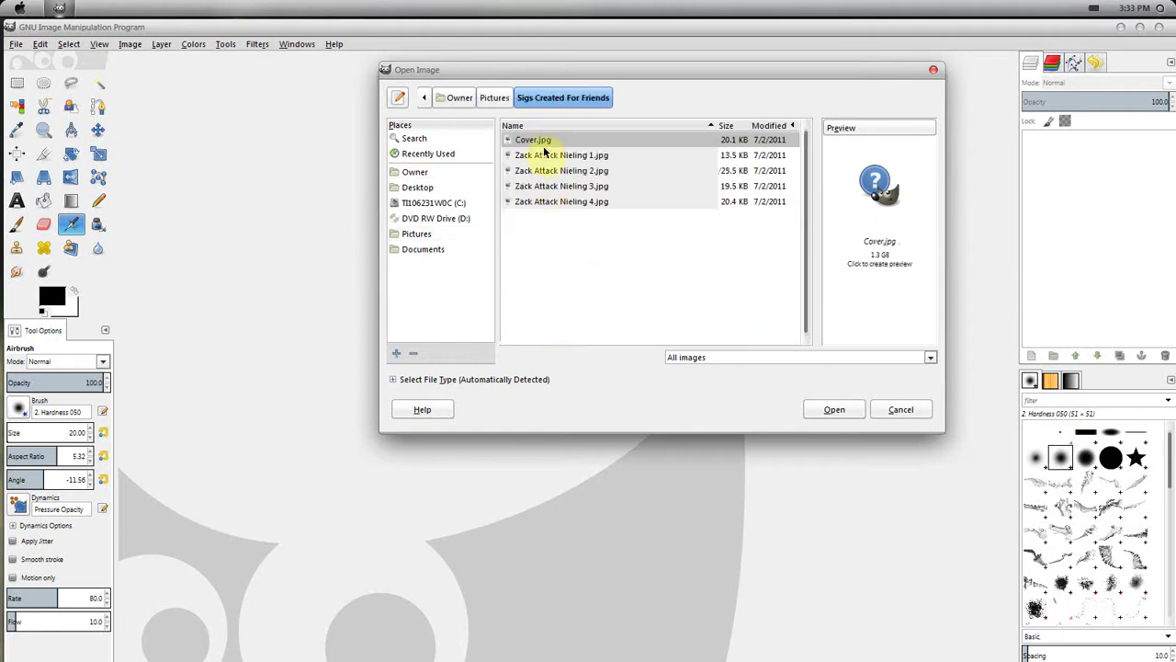
Open Zack Attack Nieling 4.jpg, converting it to the RGB working space.
{"action": "left_click", "coordinate": [544, 201]}
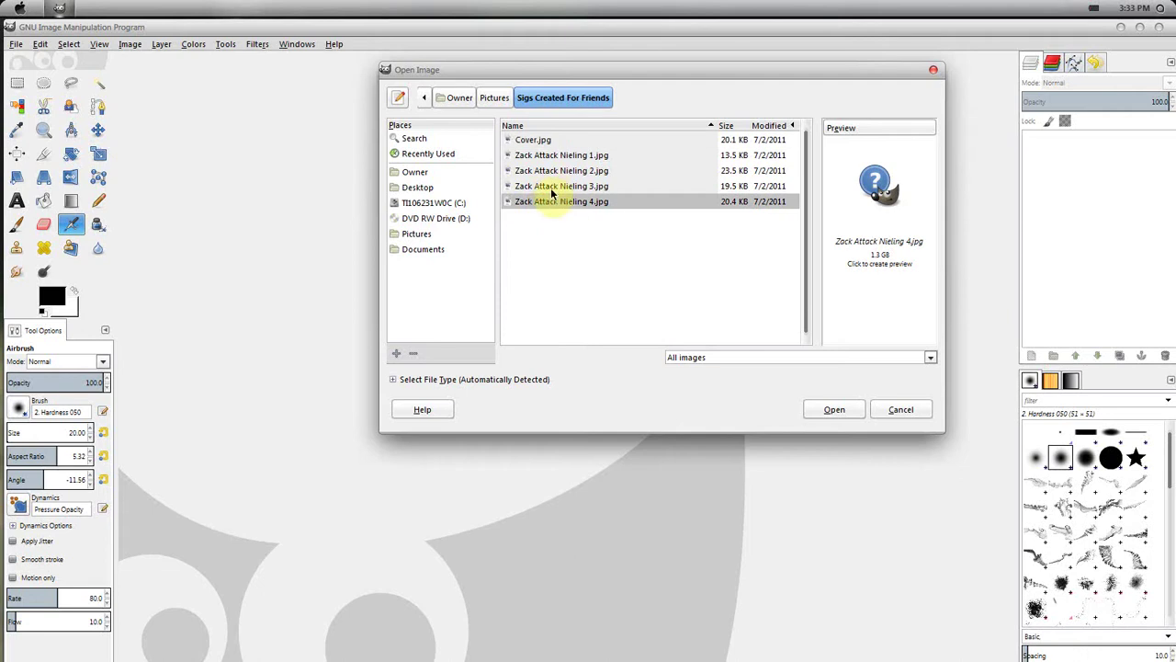
{"action": "left_click", "coordinate": [834, 409]}
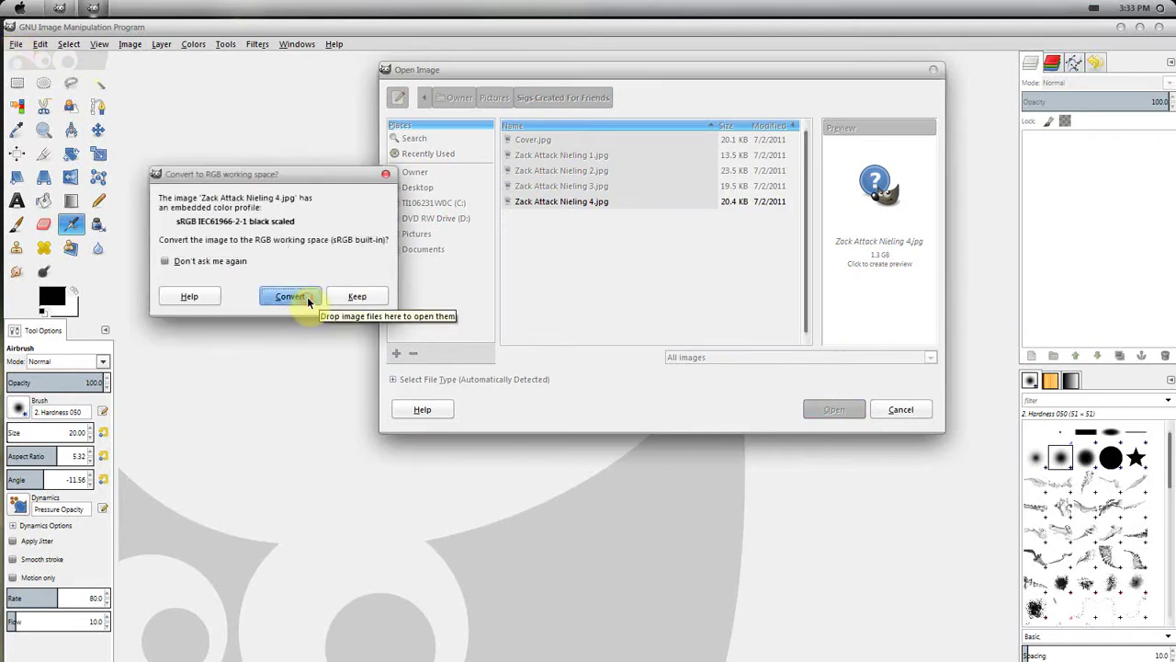
{"action": "left_click", "coordinate": [307, 296]}
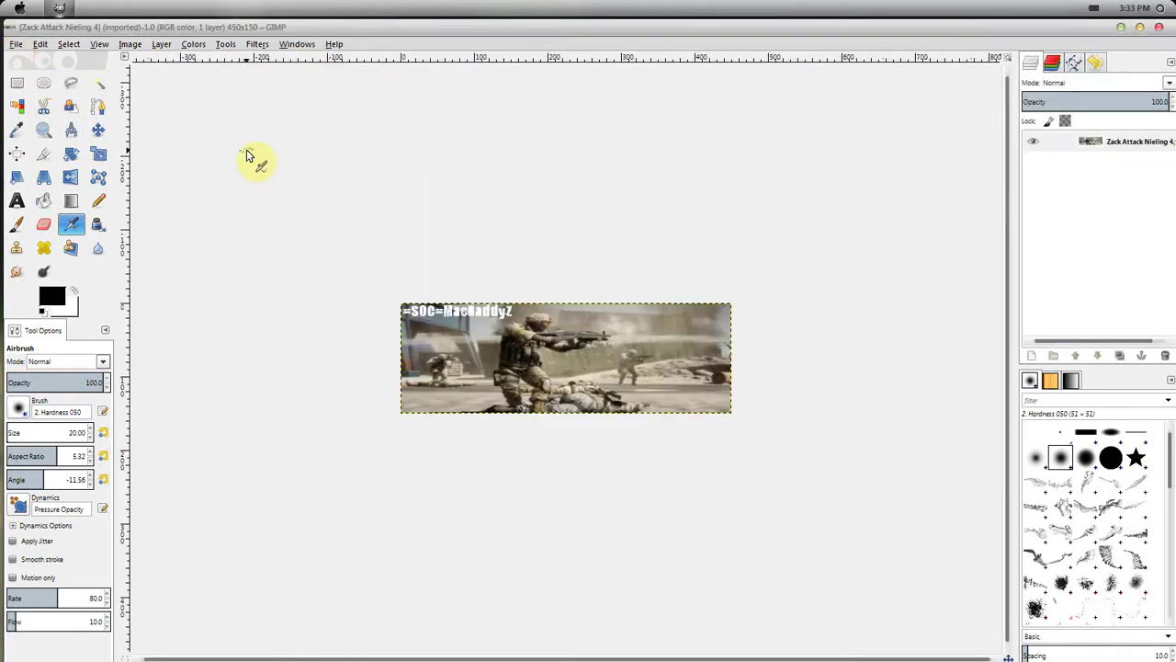
Open Zack Attack Nieling 3.jpg and convert it to the RGB working space.
{"action": "left_click", "coordinate": [16, 44]}
{"action": "left_click", "coordinate": [40, 88]}
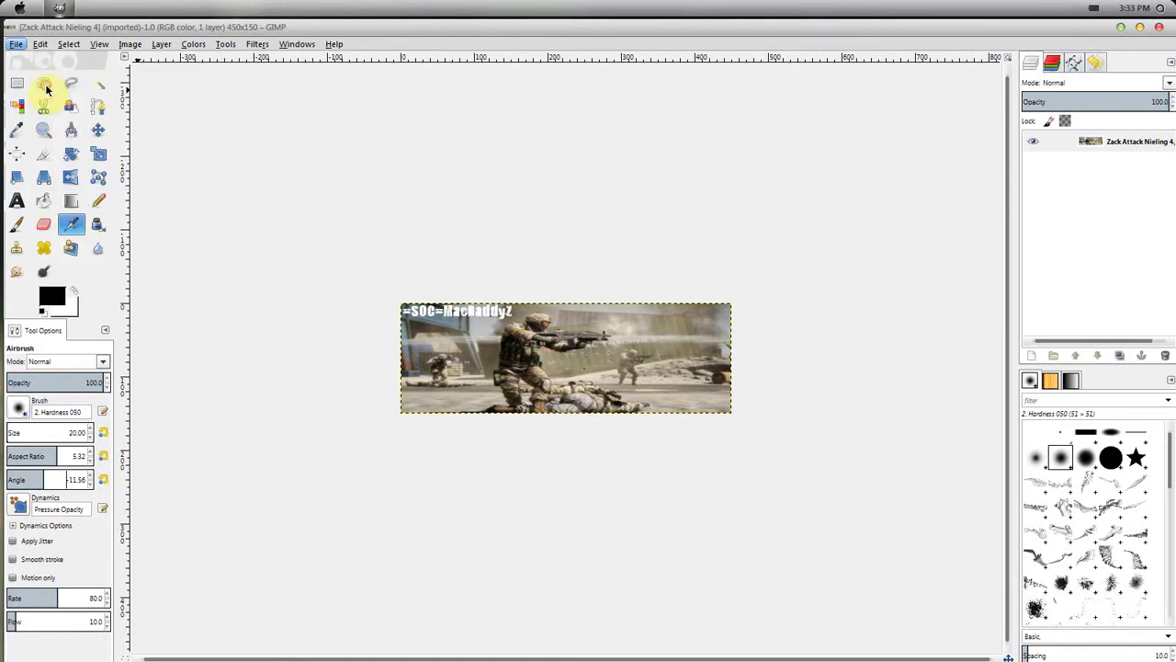
{"action": "double_click", "coordinate": [527, 186]}
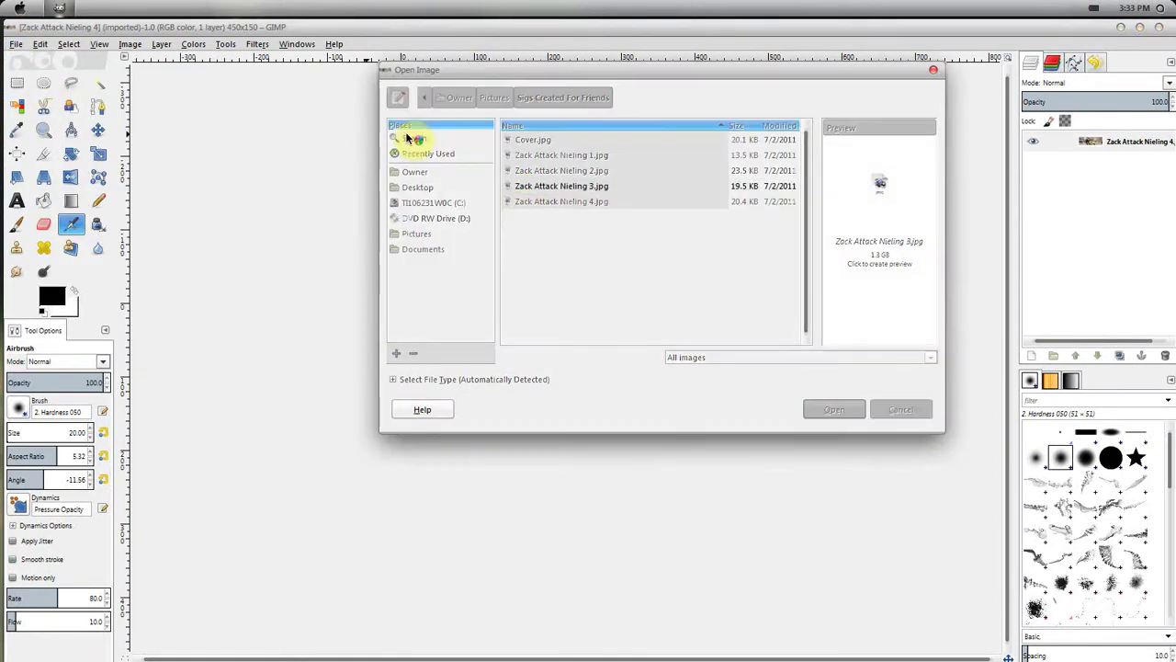
{"action": "left_click", "coordinate": [174, 168]}
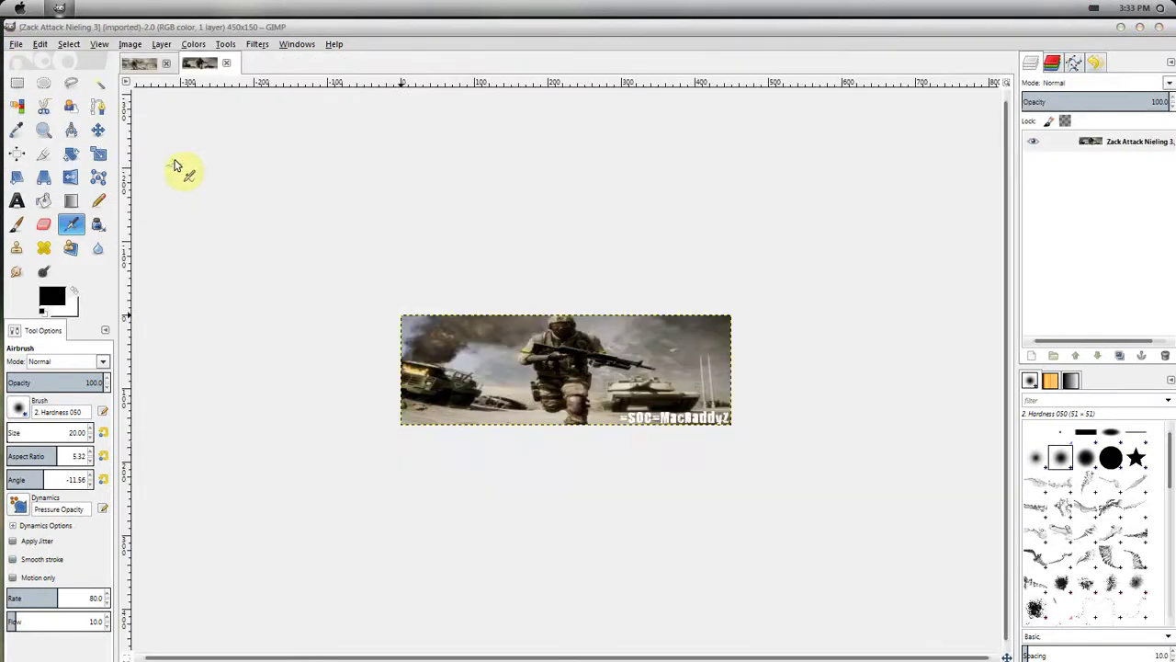
{"action": "left_click", "coordinate": [19, 46]}
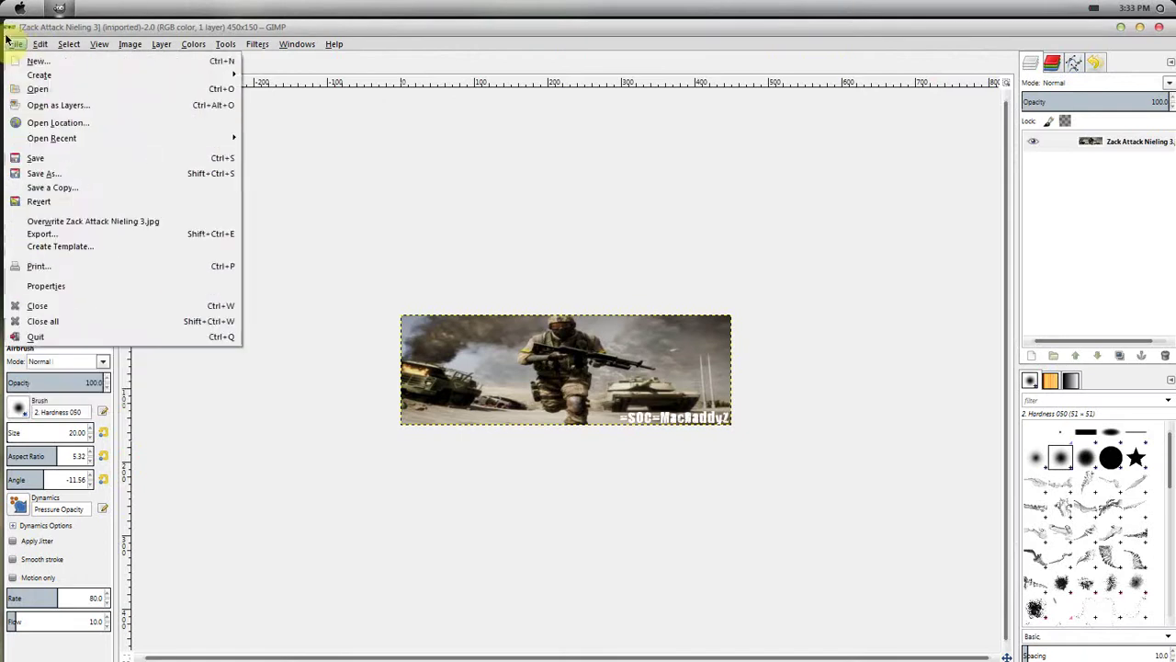
{"action": "left_click", "coordinate": [37, 89]}
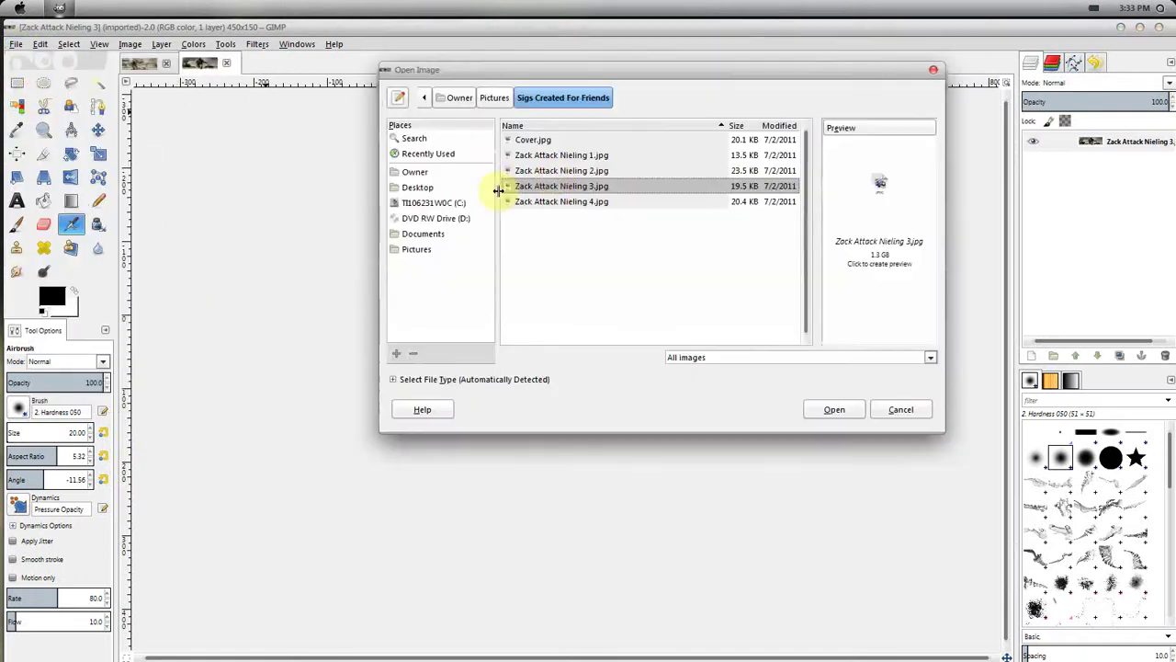
{"action": "double_click", "coordinate": [552, 171]}
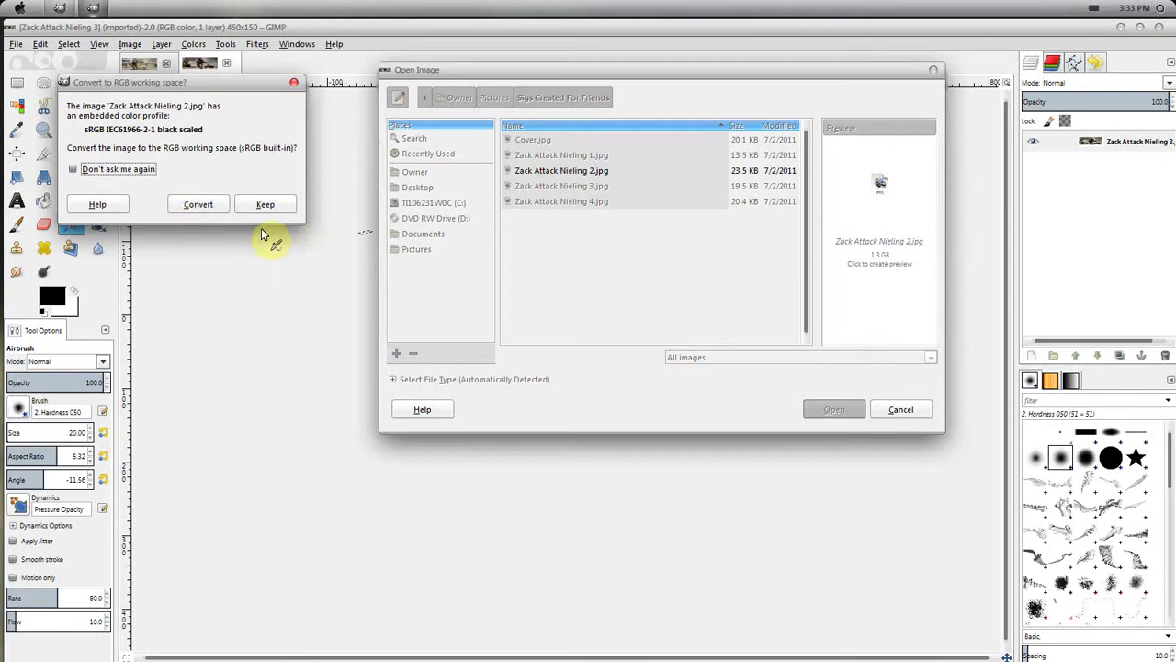
{"action": "left_click", "coordinate": [200, 204]}
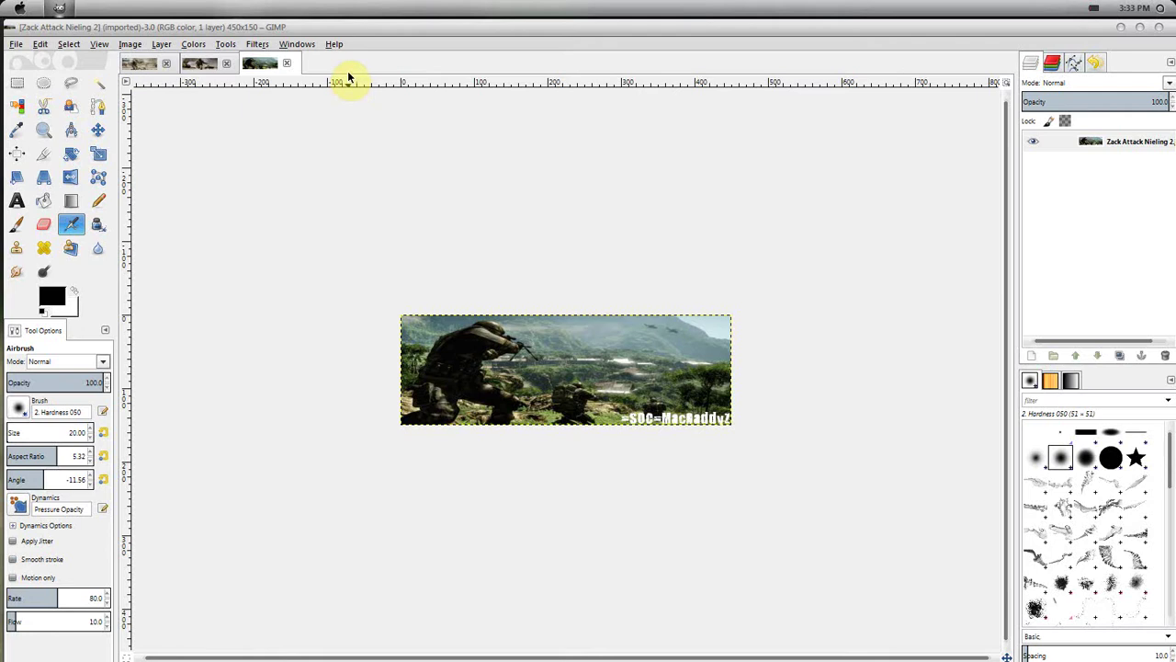
{"action": "left_click", "coordinate": [209, 65]}
{"action": "left_click", "coordinate": [150, 64]}
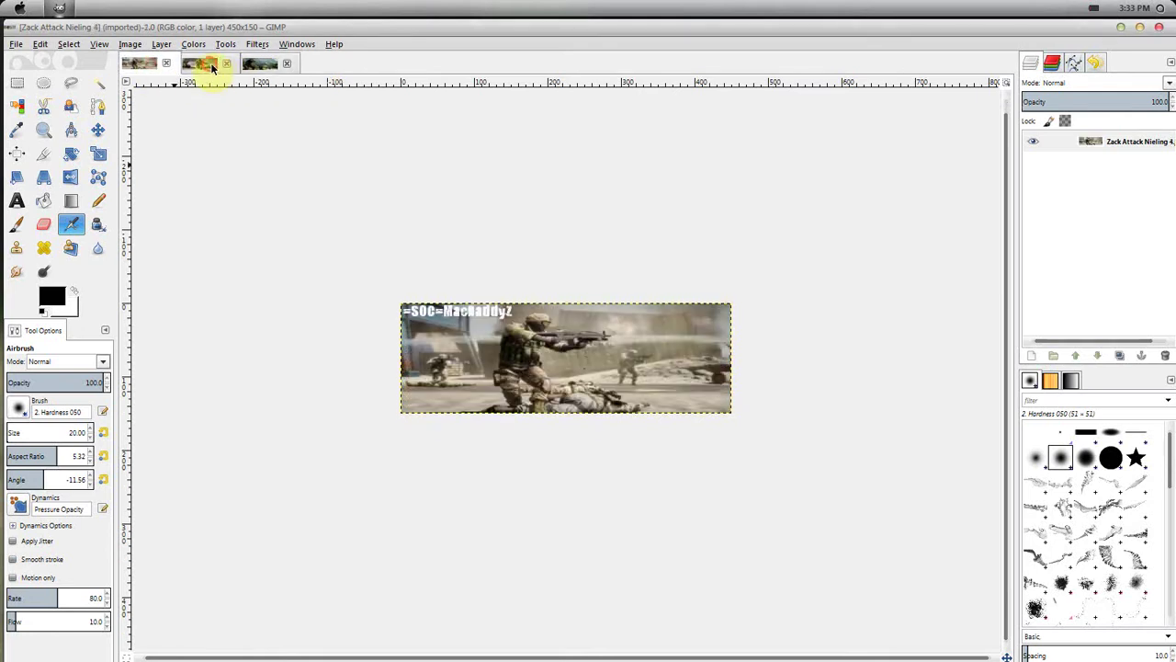
{"action": "left_click", "coordinate": [261, 64]}
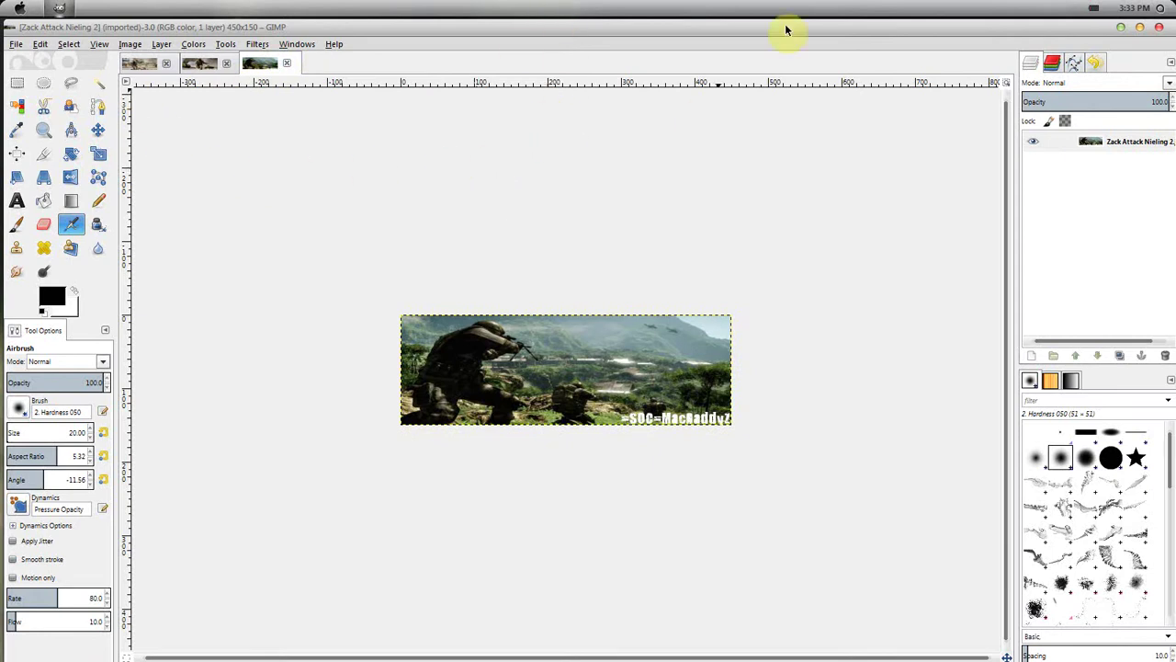
{"action": "left_click", "coordinate": [199, 65]}
{"action": "left_click", "coordinate": [143, 65]}
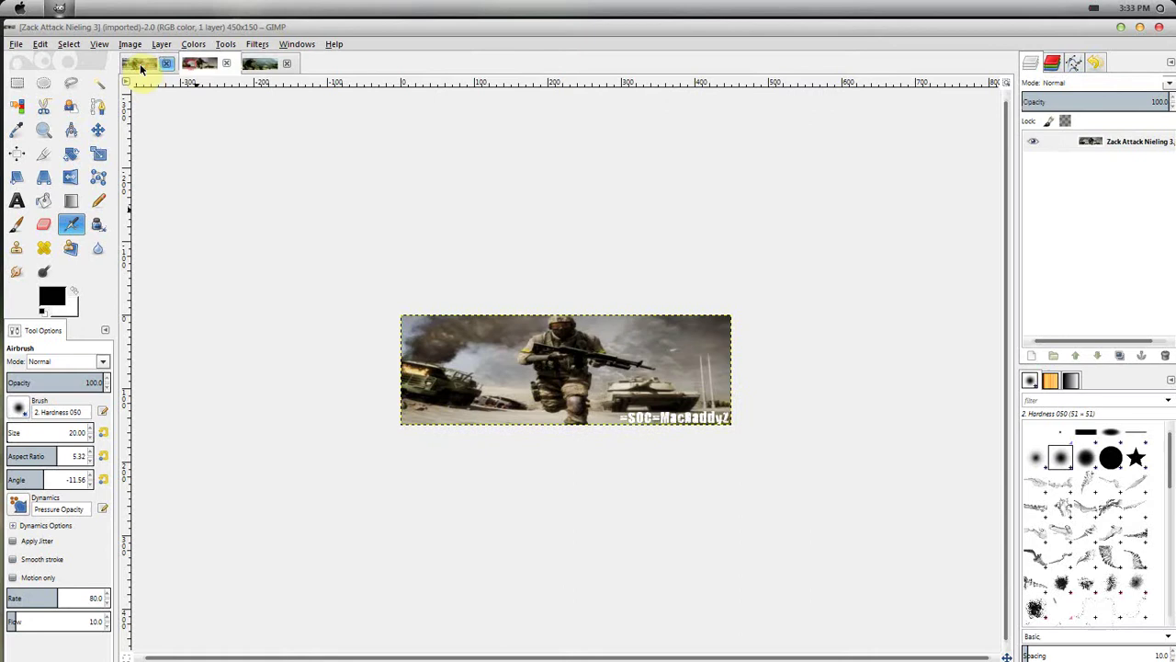
{"action": "left_click", "coordinate": [204, 61]}
{"action": "left_click", "coordinate": [267, 63]}
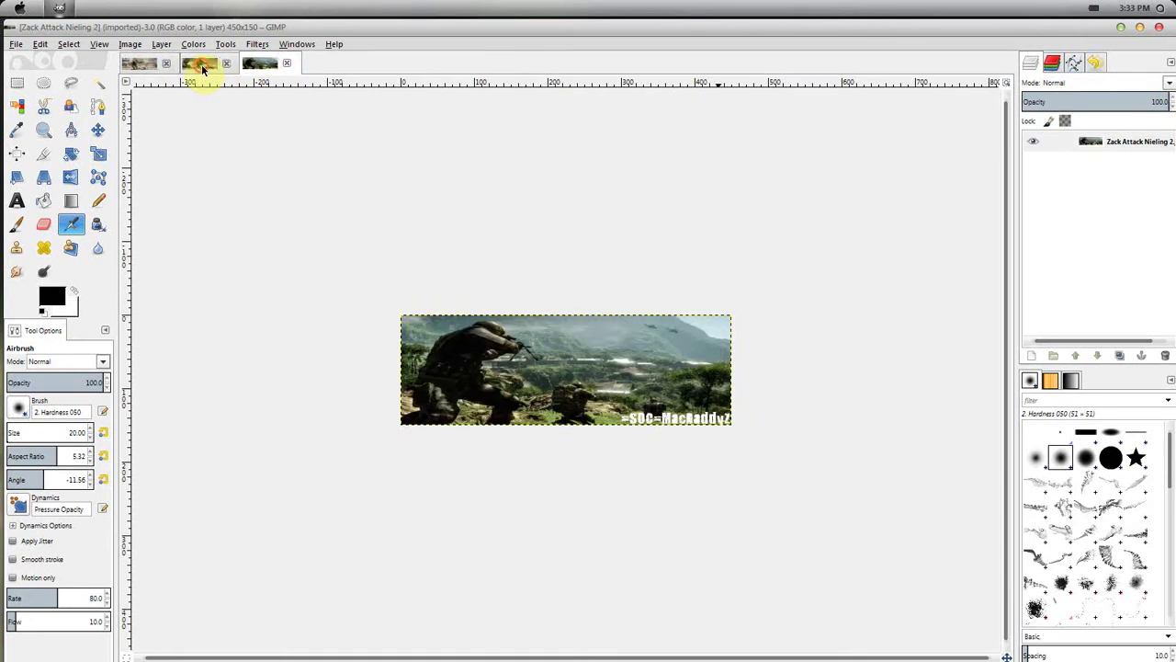
{"action": "left_click", "coordinate": [204, 64]}
{"action": "left_click", "coordinate": [147, 67]}
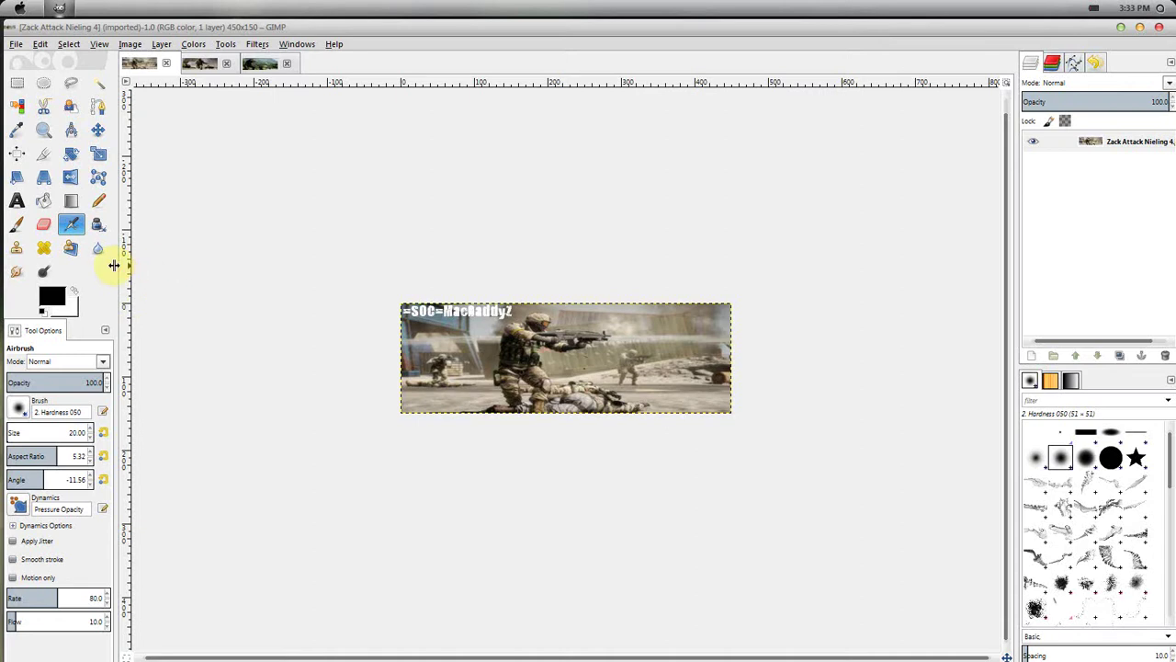
{"action": "left_click_drag", "start_coordinate": [114, 265], "coordinate": [166, 271]}
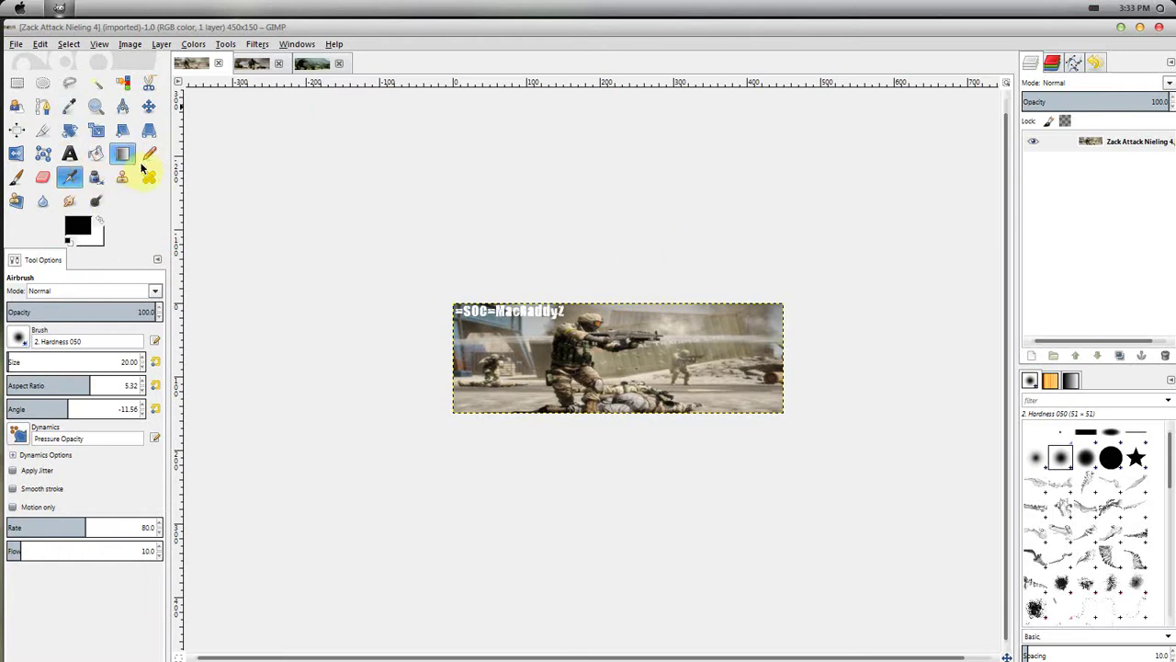
Select the Paintbrush, zoom in on the banner, and set the foreground colour to red.
{"action": "left_click", "coordinate": [70, 107]}
{"action": "left_click", "coordinate": [18, 179]}
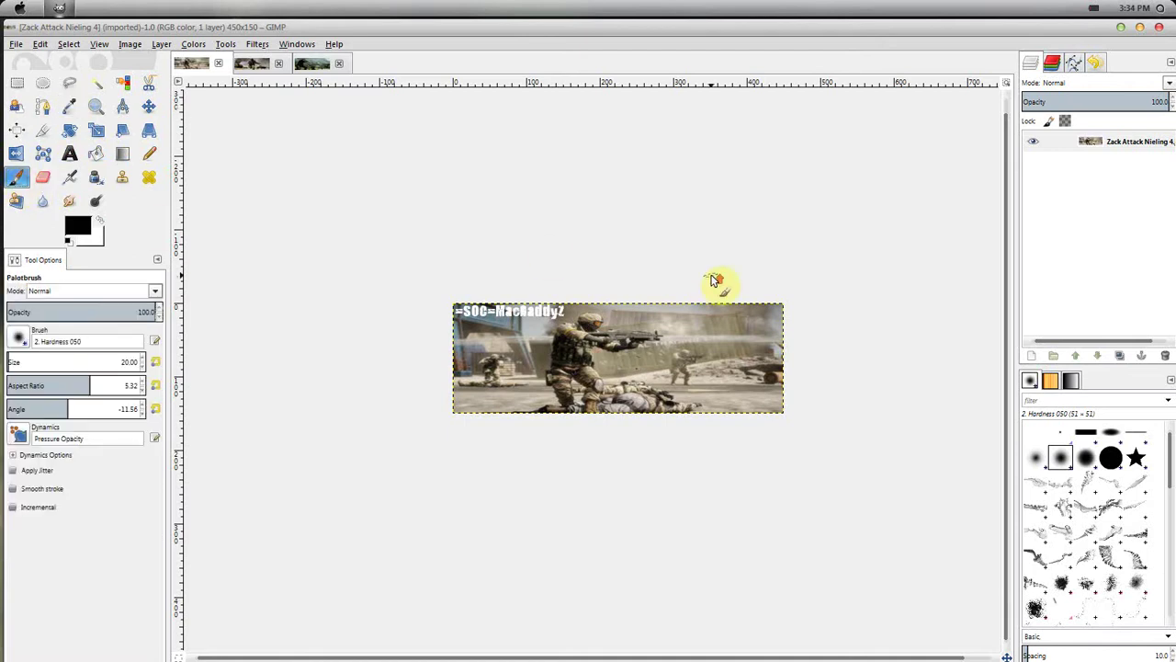
{"action": "key", "text": "plus"}
{"action": "key", "text": "plus"}
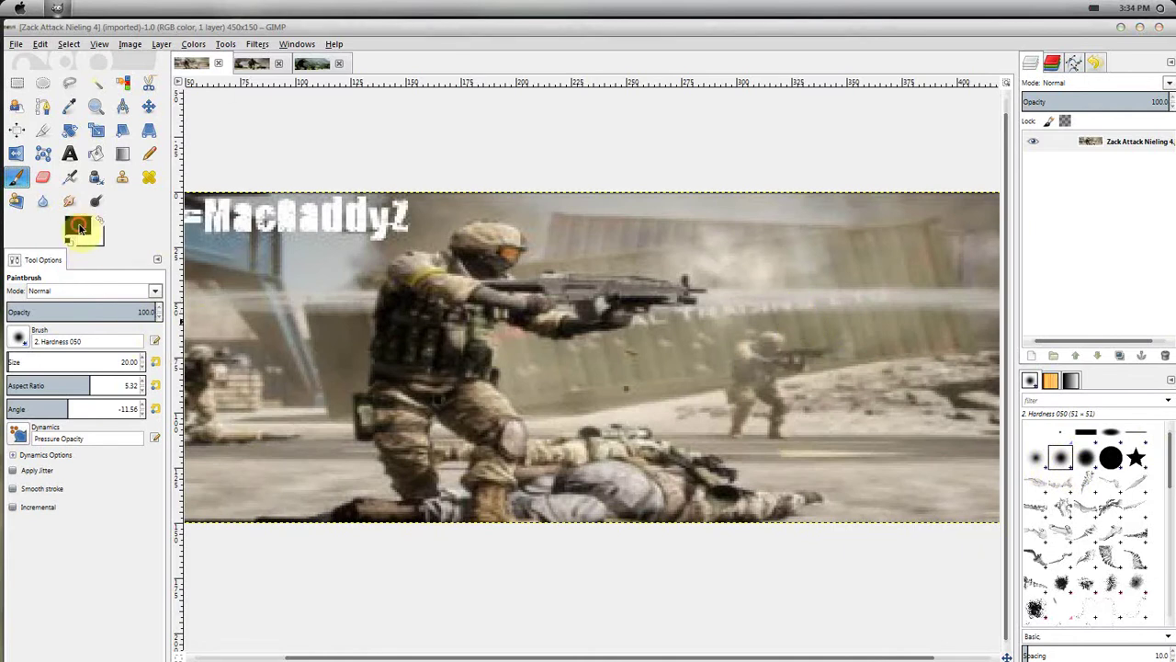
{"action": "left_click", "coordinate": [80, 228]}
{"action": "left_click", "coordinate": [459, 276]}
{"action": "left_click", "coordinate": [510, 311]}
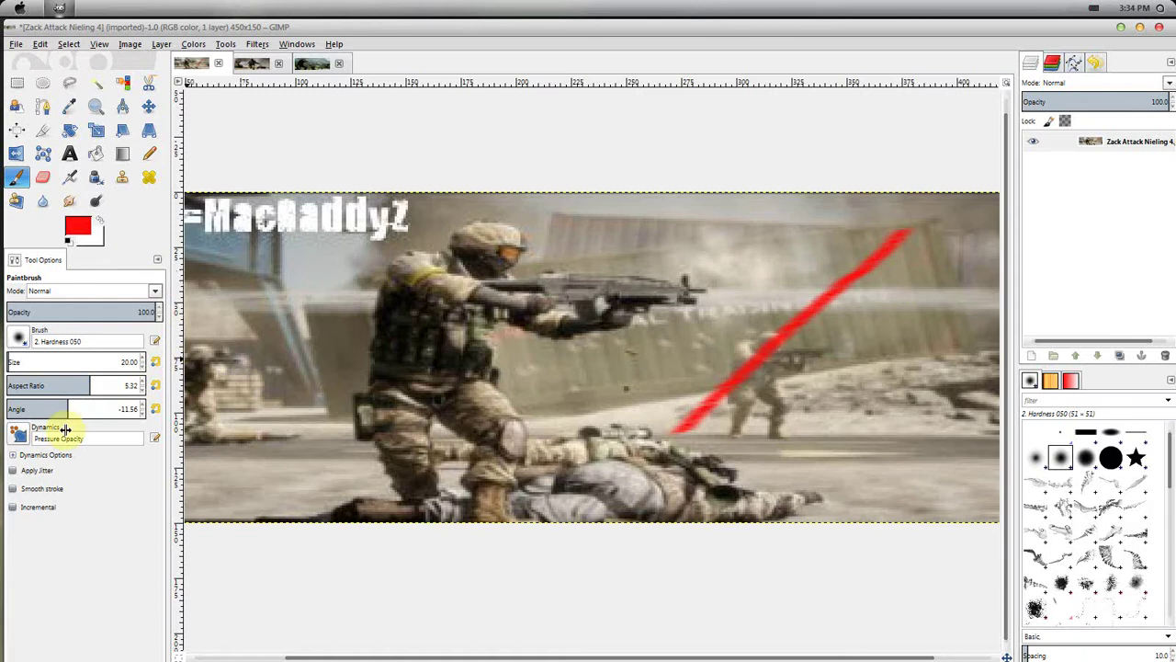
Paint red strokes at brush angles of about 5, -41.56 and 178, including an X on the soldier.
{"action": "left_click_drag", "start_coordinate": [70, 408], "coordinate": [171, 415]}
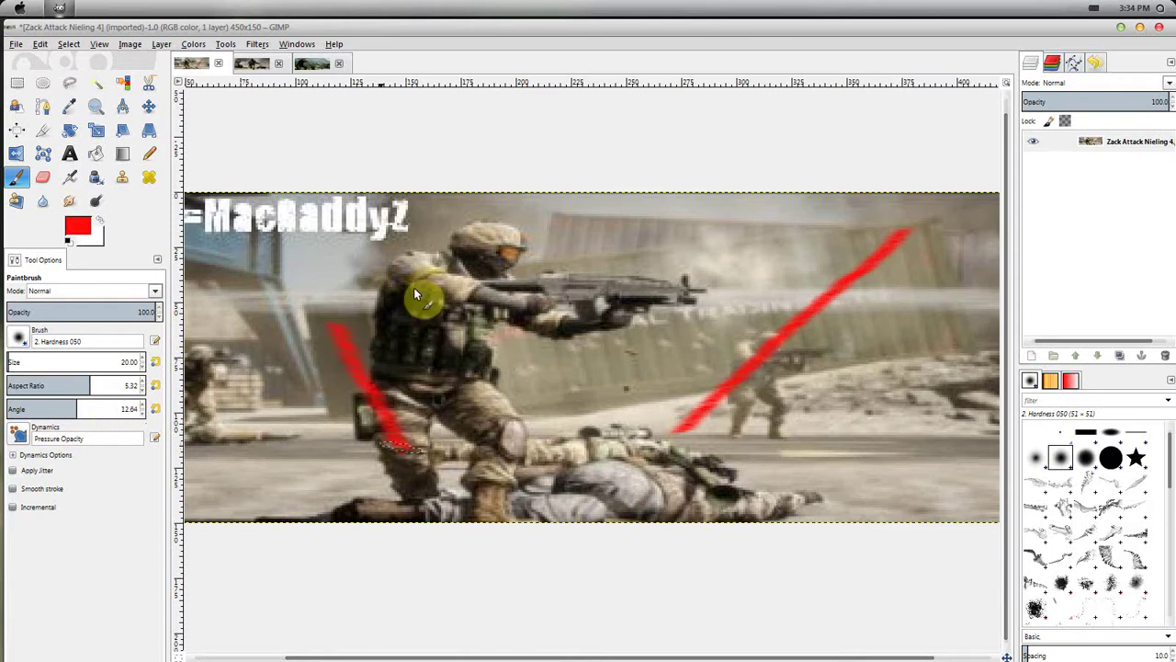
{"action": "left_click_drag", "start_coordinate": [414, 292], "coordinate": [355, 404]}
{"action": "left_click_drag", "start_coordinate": [20, 408], "coordinate": [4, 409]}
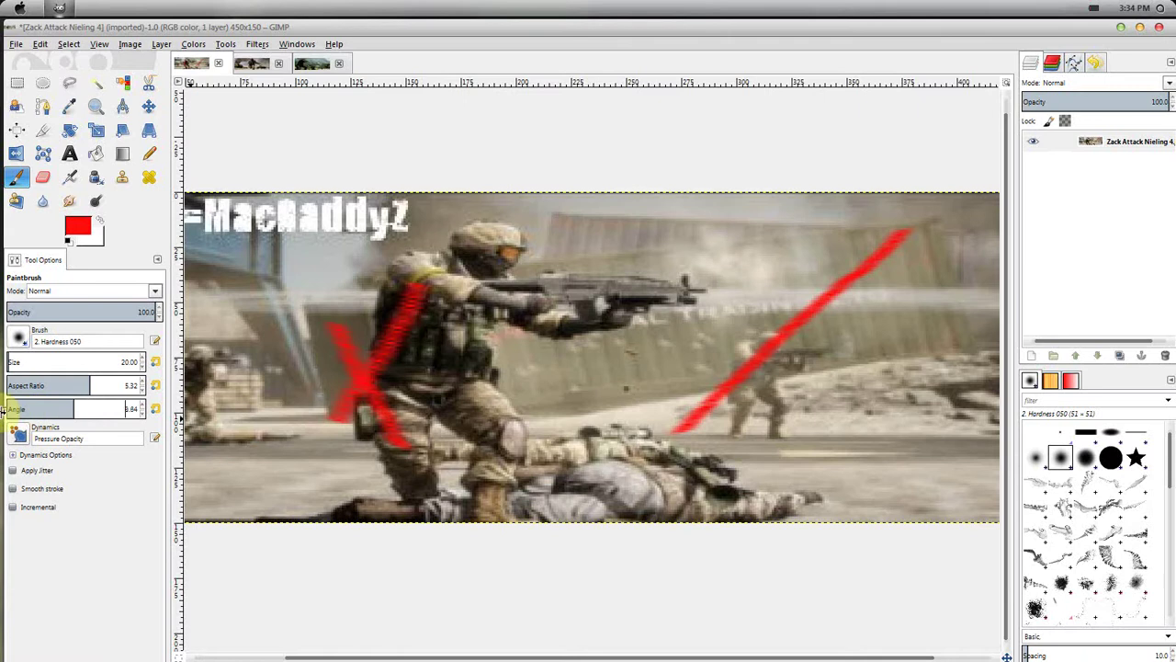
{"action": "left_click_drag", "start_coordinate": [119, 410], "coordinate": [1, 411]}
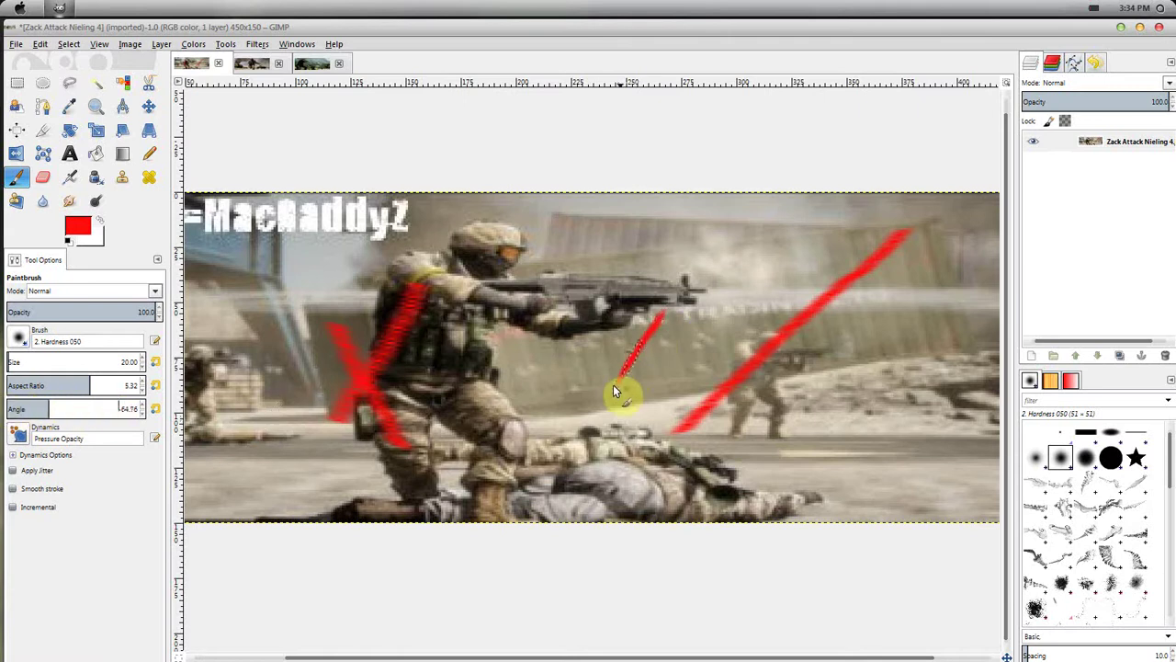
{"action": "left_click_drag", "start_coordinate": [751, 256], "coordinate": [682, 372]}
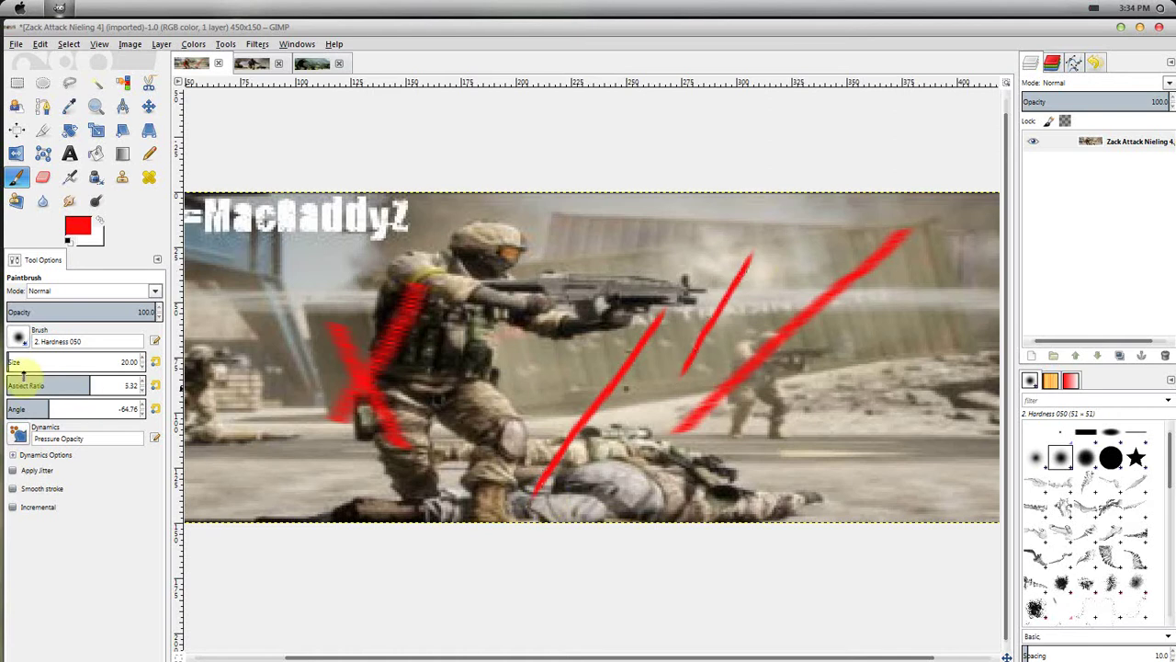
{"action": "left_click_drag", "start_coordinate": [40, 416], "coordinate": [2, 411]}
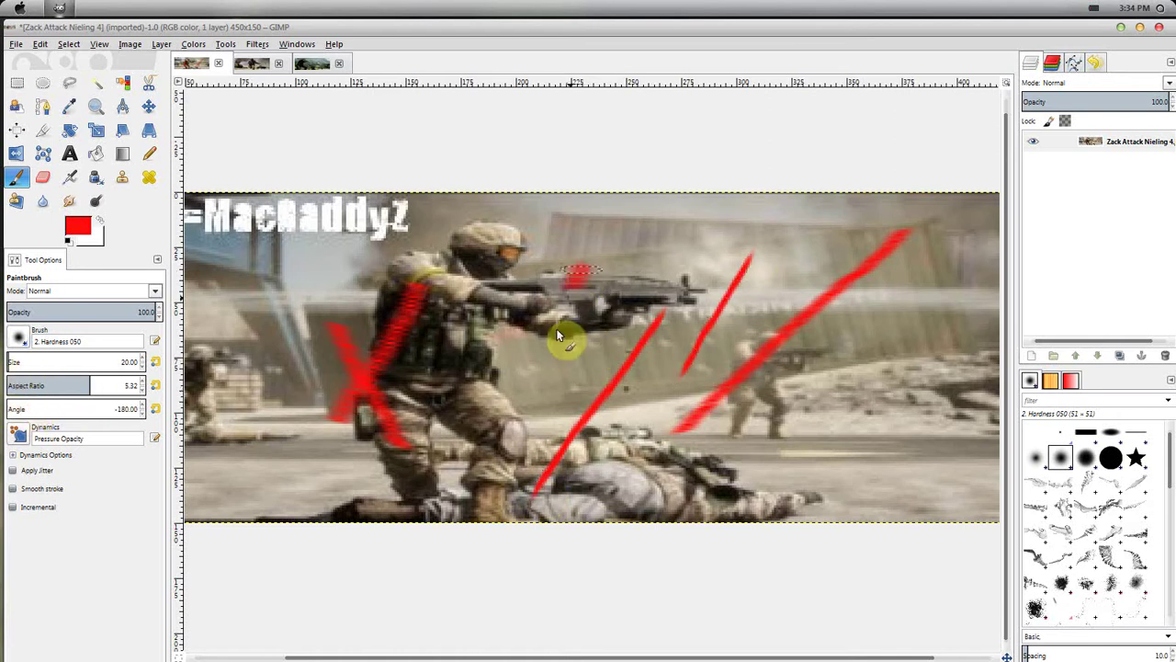
{"action": "left_click_drag", "start_coordinate": [584, 266], "coordinate": [513, 427]}
{"action": "left_click_drag", "start_coordinate": [896, 306], "coordinate": [859, 448]}
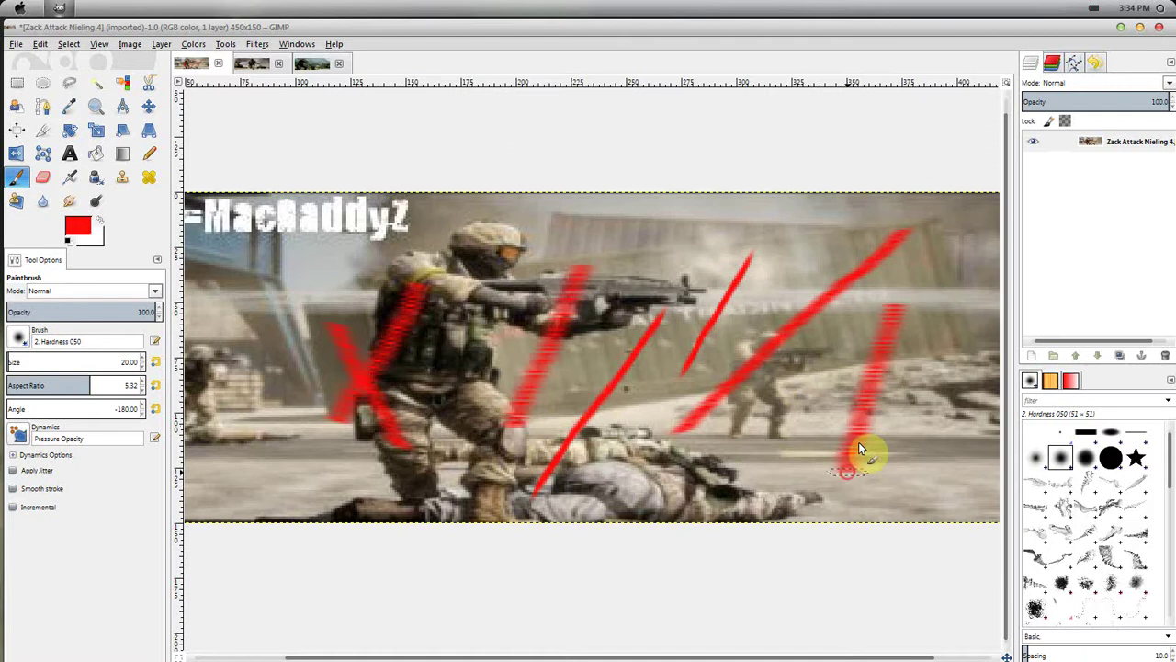
{"action": "left_click_drag", "start_coordinate": [950, 324], "coordinate": [936, 441]}
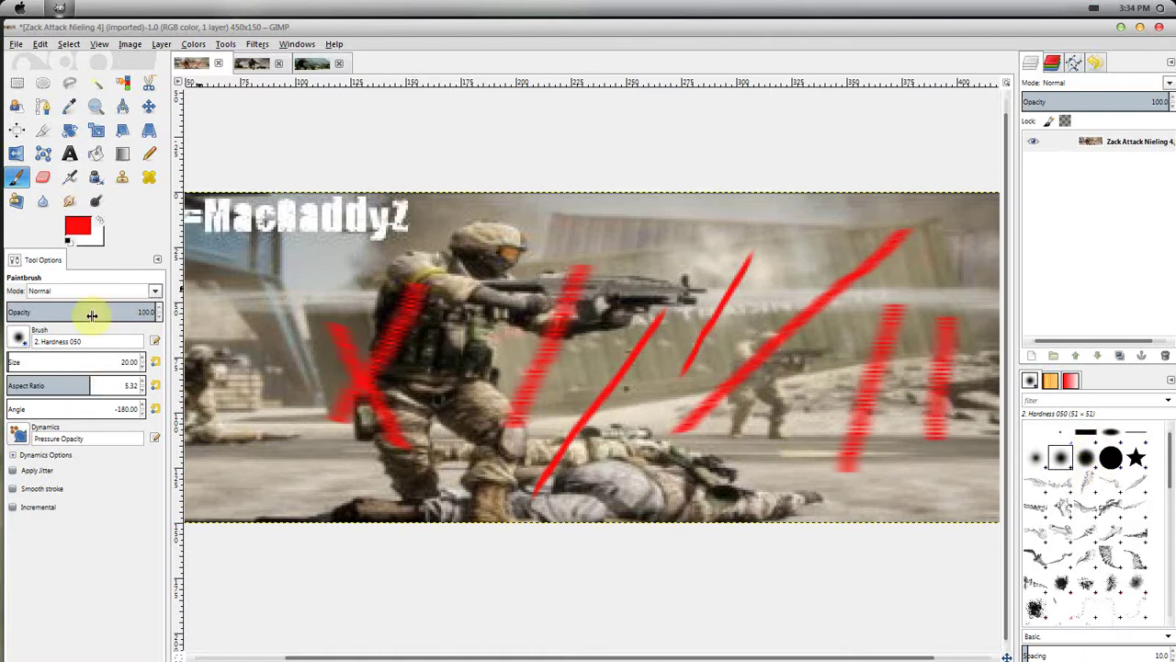
With the star brush, paint two columns of red stars over the rifle, rotating the angle to 88.
{"action": "left_click", "coordinate": [1138, 457]}
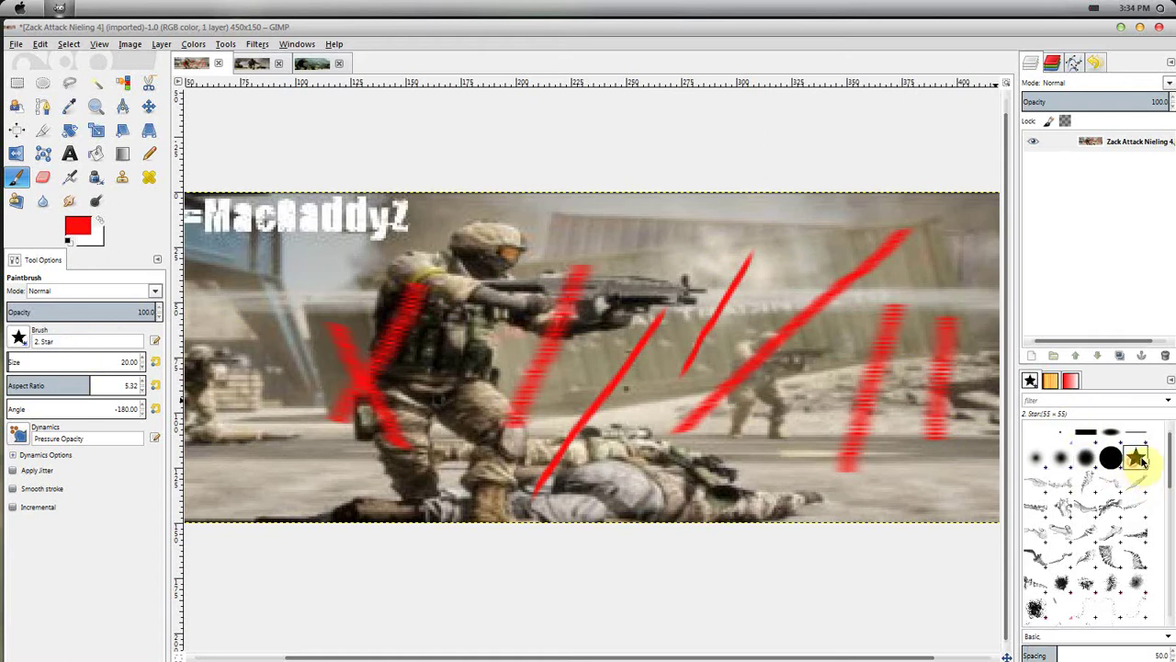
{"action": "left_click", "coordinate": [637, 230]}
{"action": "left_click_drag", "start_coordinate": [616, 324], "coordinate": [607, 348]}
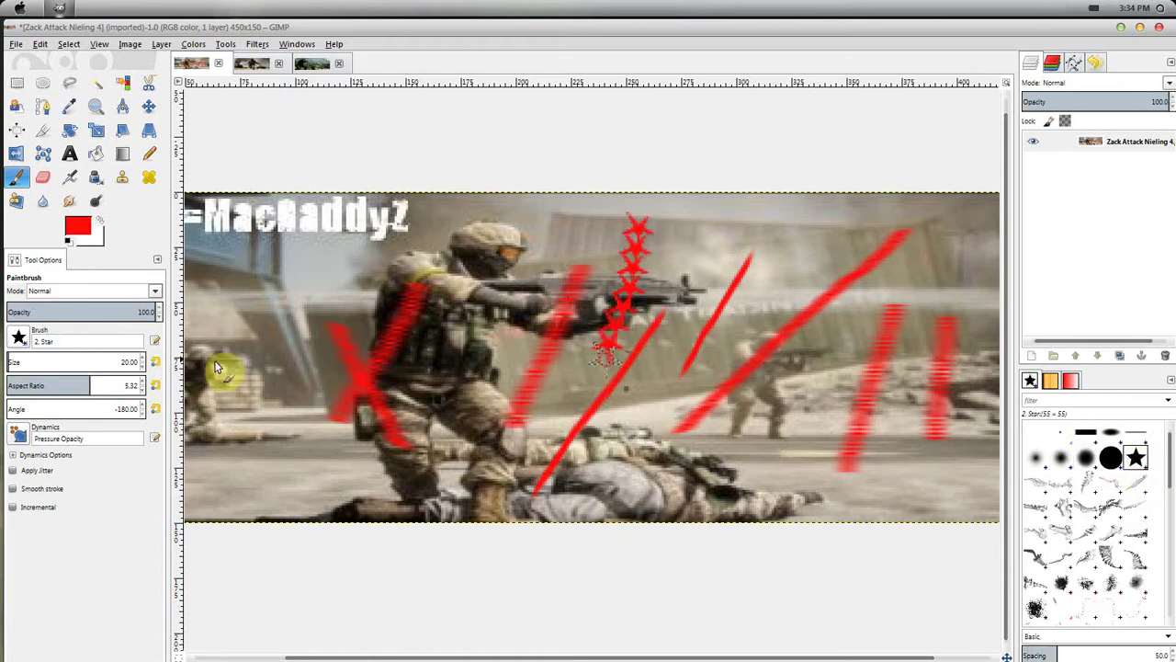
{"action": "left_click_drag", "start_coordinate": [79, 408], "coordinate": [108, 408]}
{"action": "left_click_drag", "start_coordinate": [524, 224], "coordinate": [497, 326]}
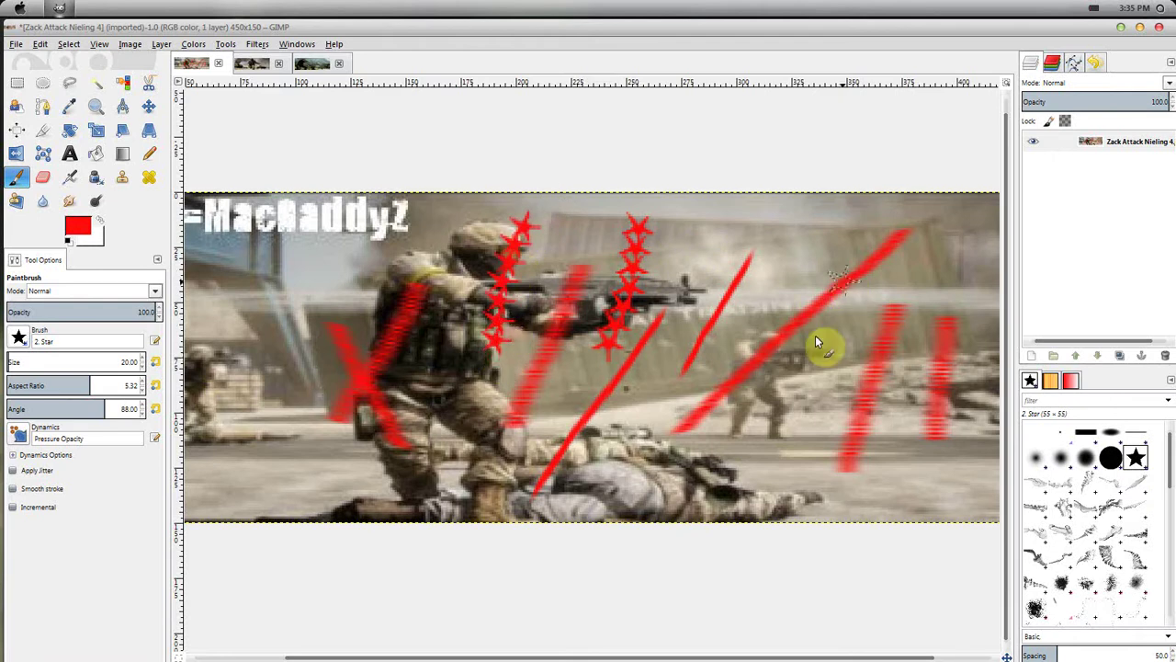
{"action": "left_click", "coordinate": [1036, 457]}
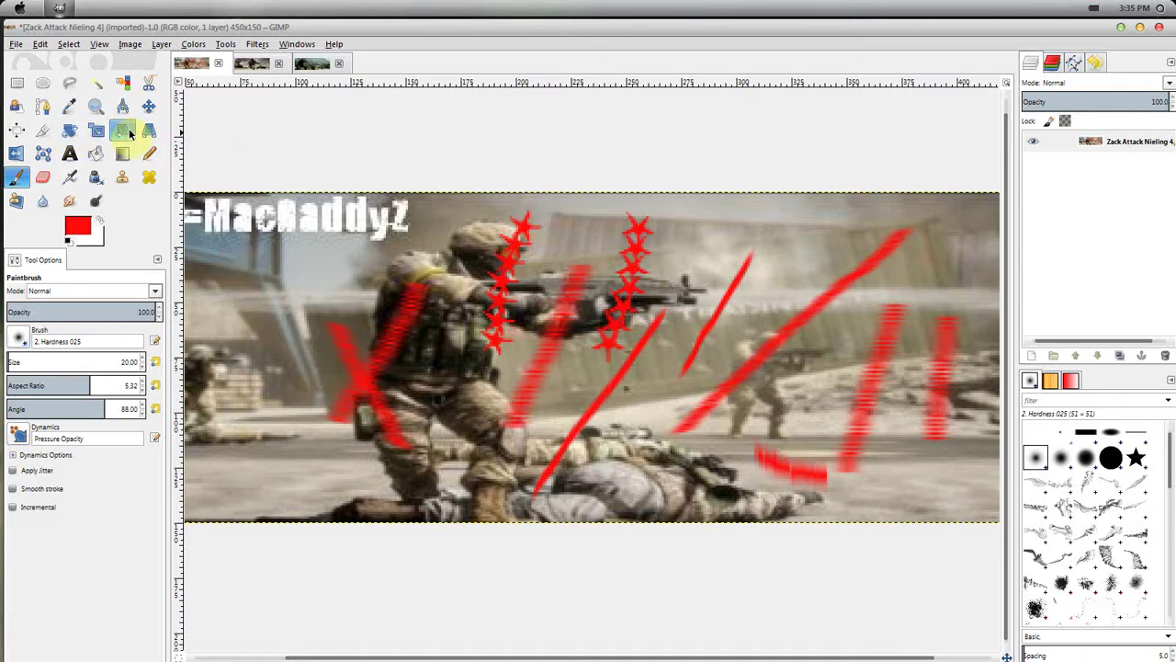
Set the brush angle to -30 and aspect ratio to 2.00, and enlarge the brush size.
{"action": "left_click_drag", "start_coordinate": [86, 407], "coordinate": [39, 364]}
{"action": "left_click", "coordinate": [62, 377]}
{"action": "left_click", "coordinate": [51, 364]}
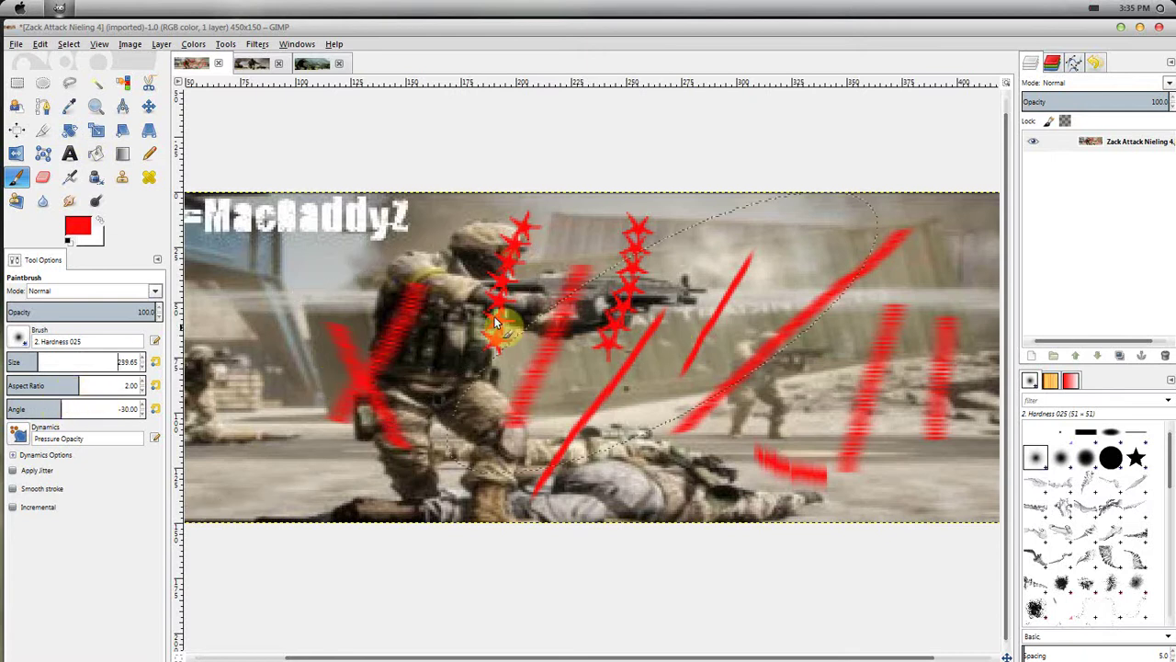
{"action": "scroll", "coordinate": [452, 309], "scroll_direction": "down", "scroll_amount": 1}
{"action": "scroll", "coordinate": [466, 296], "scroll_direction": "up", "scroll_amount": 1}
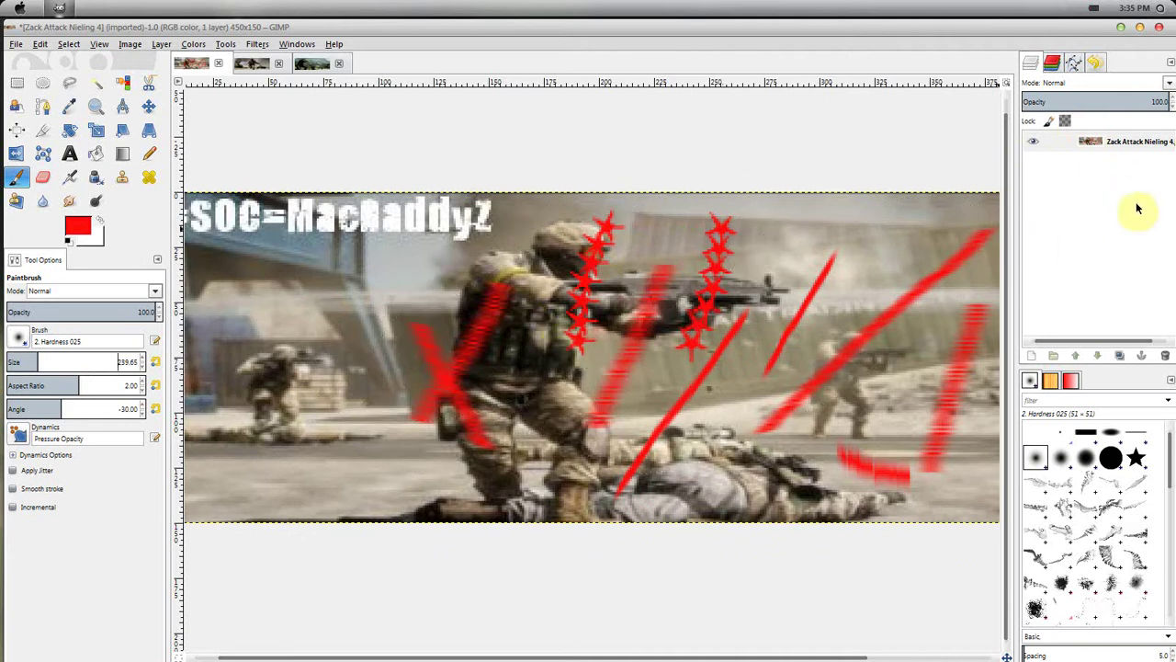
{"action": "left_click", "coordinate": [93, 153]}
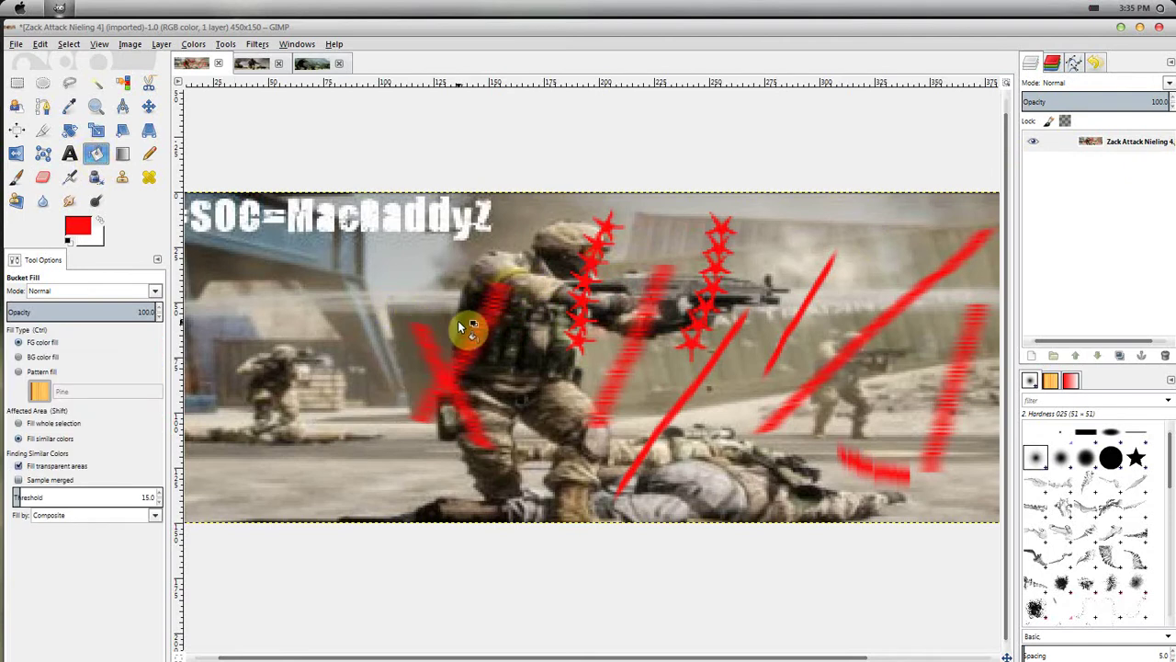
Look over the Filters menu, then bring up the File menu toward Export.
{"action": "left_click", "coordinate": [257, 44]}
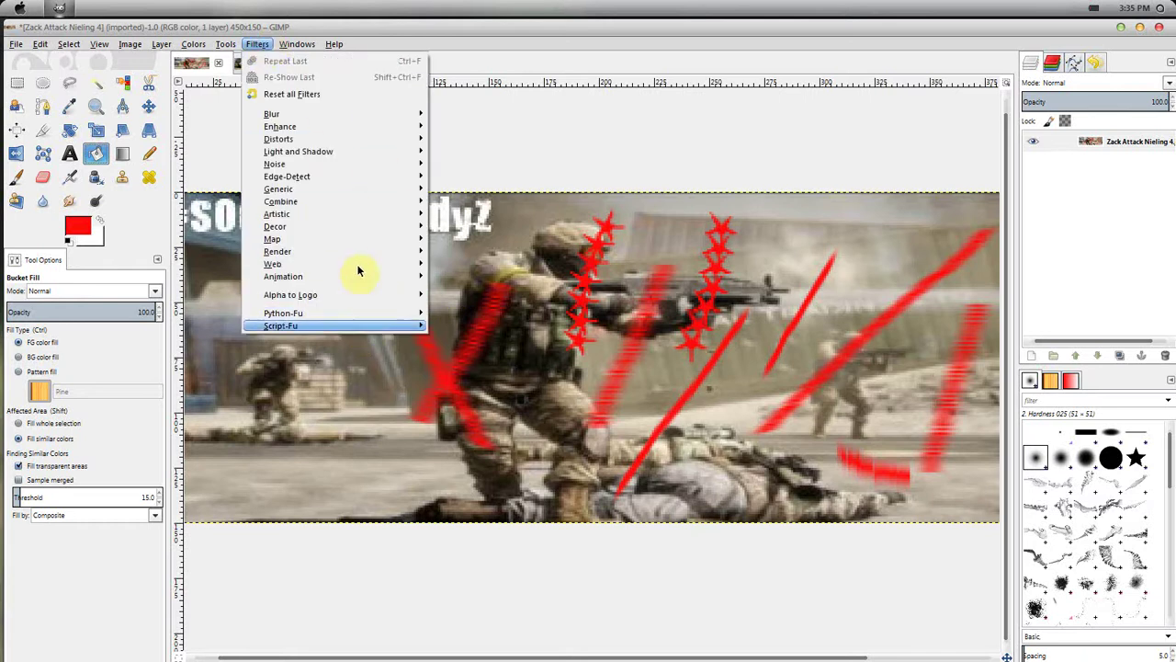
{"action": "left_click", "coordinate": [546, 261]}
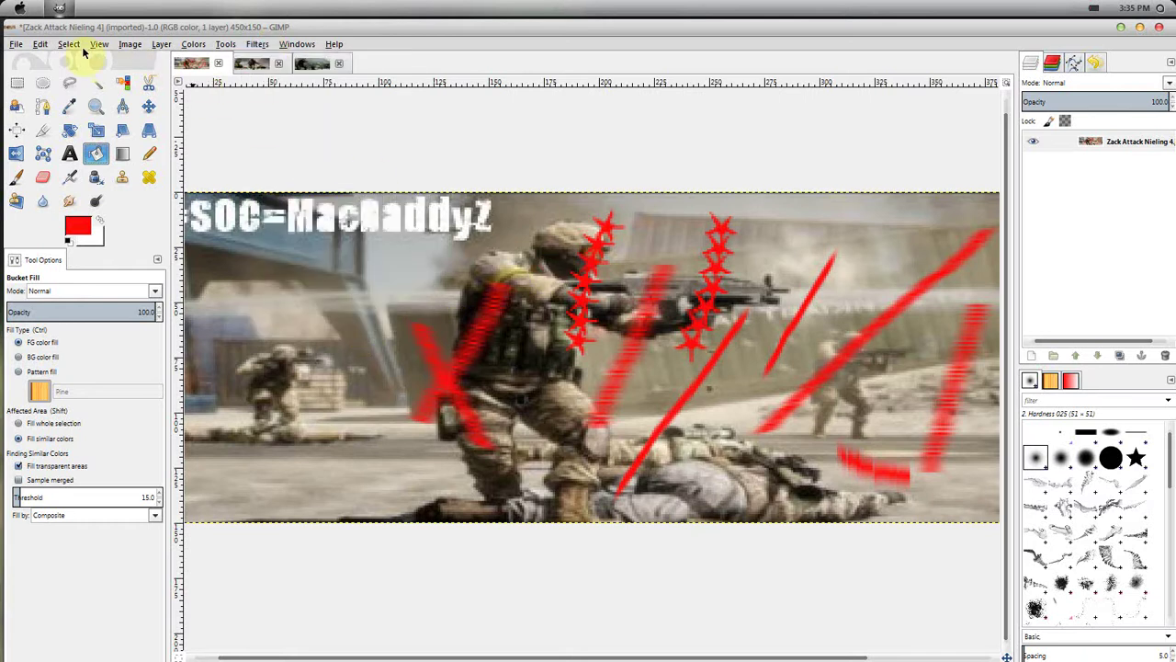
{"action": "left_click", "coordinate": [39, 46]}
{"action": "mouse_move", "coordinate": [14, 45]}
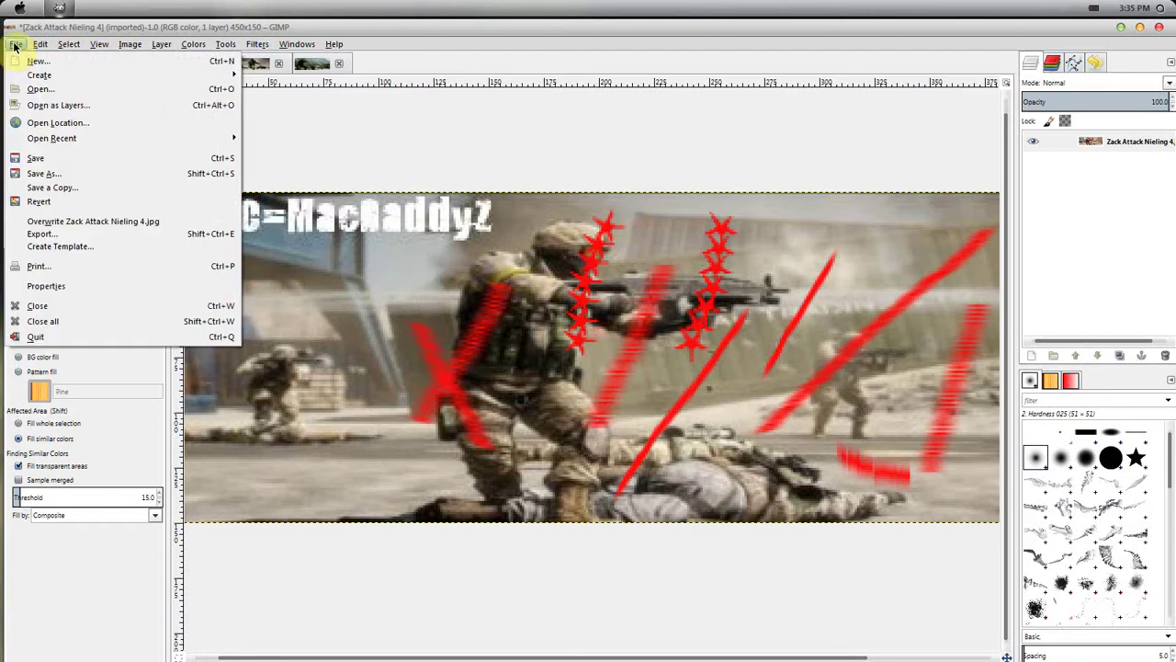
{"action": "left_click", "coordinate": [77, 237]}
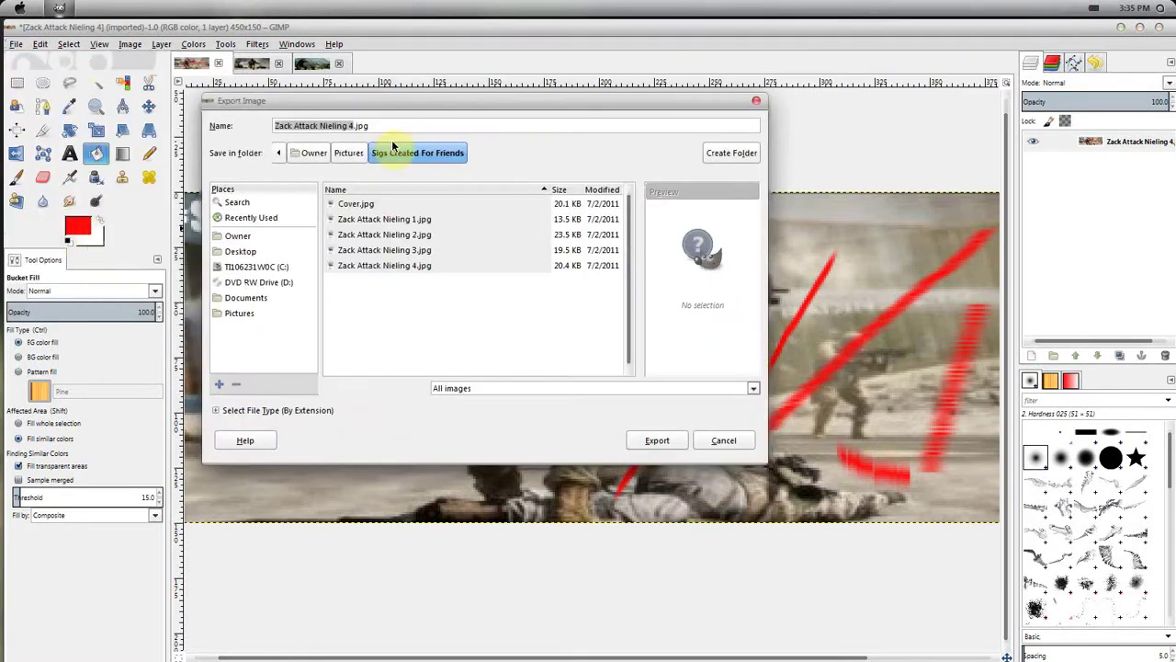
{"action": "left_click", "coordinate": [478, 390]}
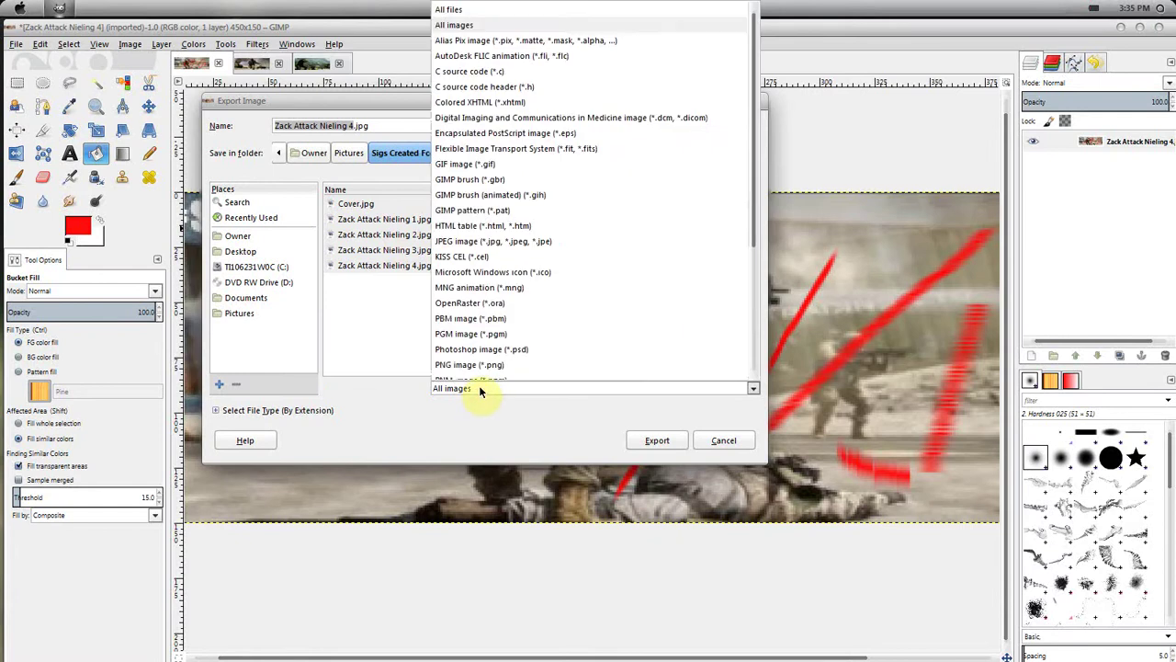
{"action": "scroll", "coordinate": [508, 242], "scroll_direction": "down", "scroll_amount": 5}
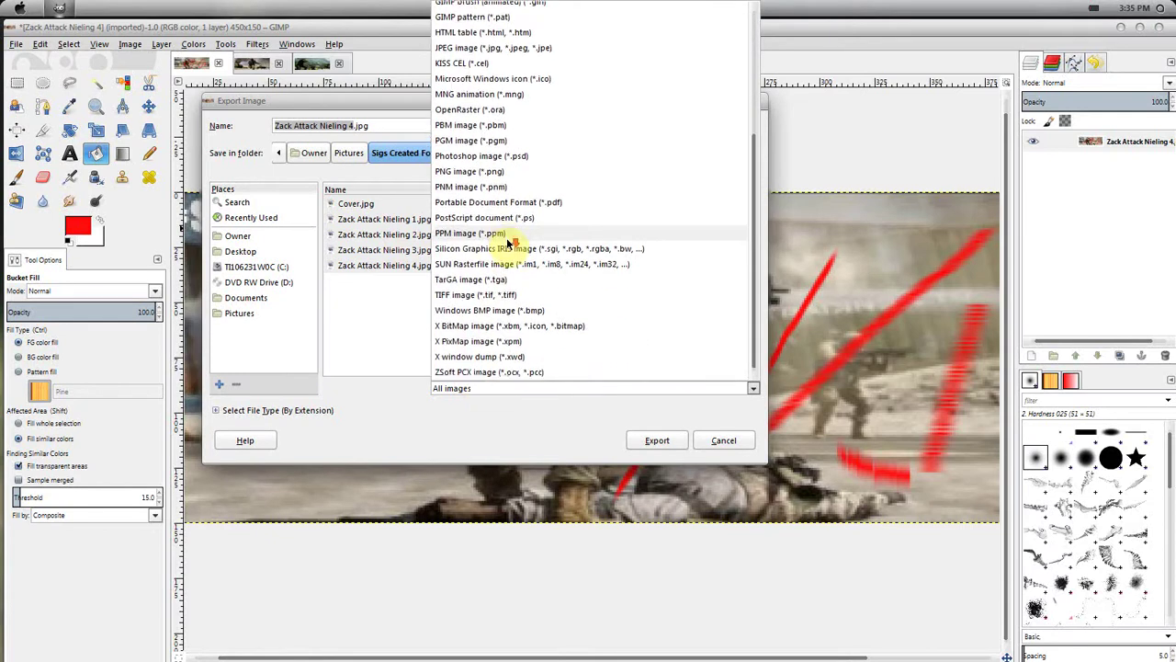
{"action": "scroll", "coordinate": [508, 242], "scroll_direction": "up", "scroll_amount": 5}
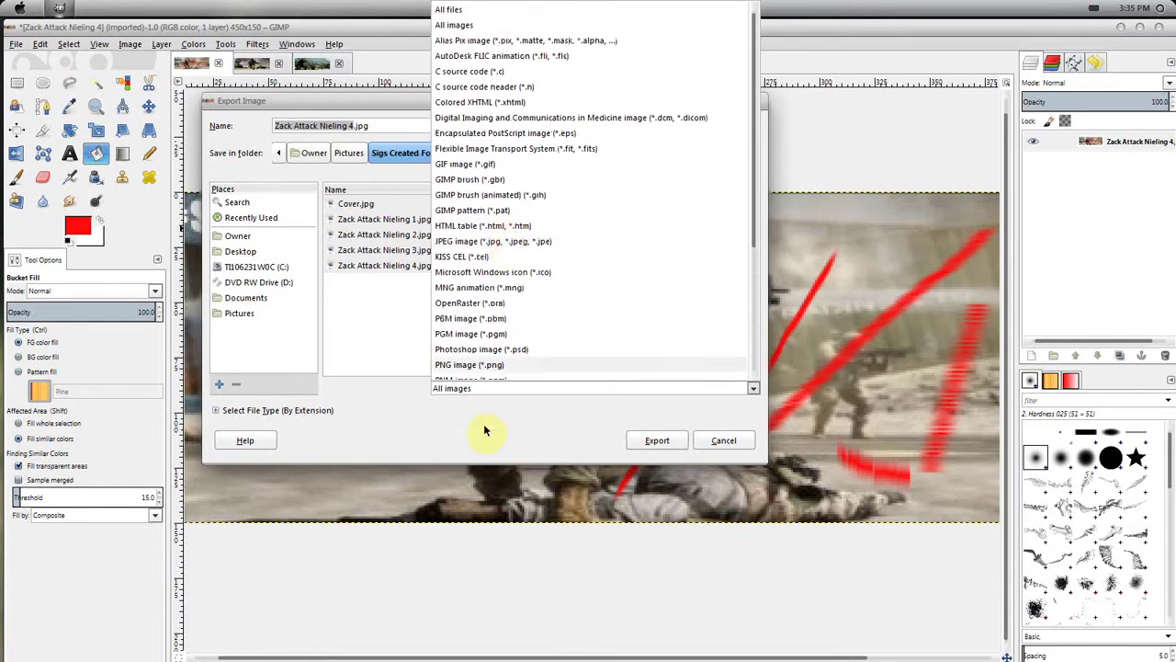
{"action": "left_click", "coordinate": [486, 496]}
{"action": "left_click", "coordinate": [744, 446]}
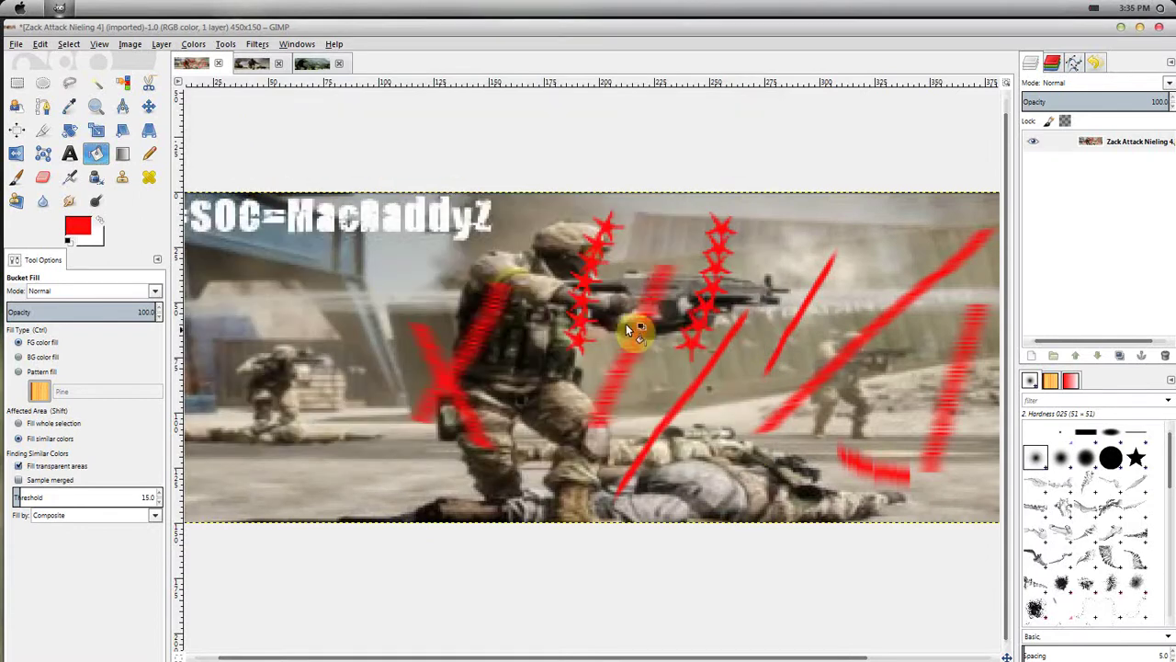
Zoom out so the whole desert banner fits with space around it, then scroll the Brushes panel.
{"action": "key", "text": "minus"}
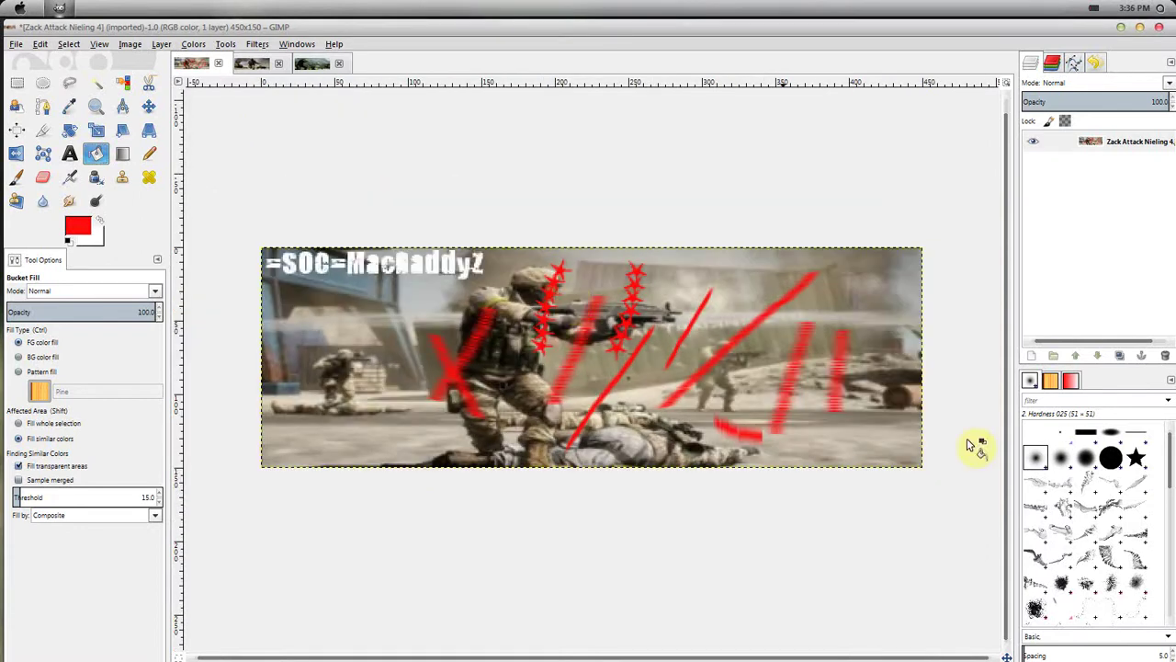
{"action": "scroll", "coordinate": [1097, 528], "scroll_direction": "down", "scroll_amount": 4}
{"action": "scroll", "coordinate": [1100, 528], "scroll_direction": "down", "scroll_amount": 5}
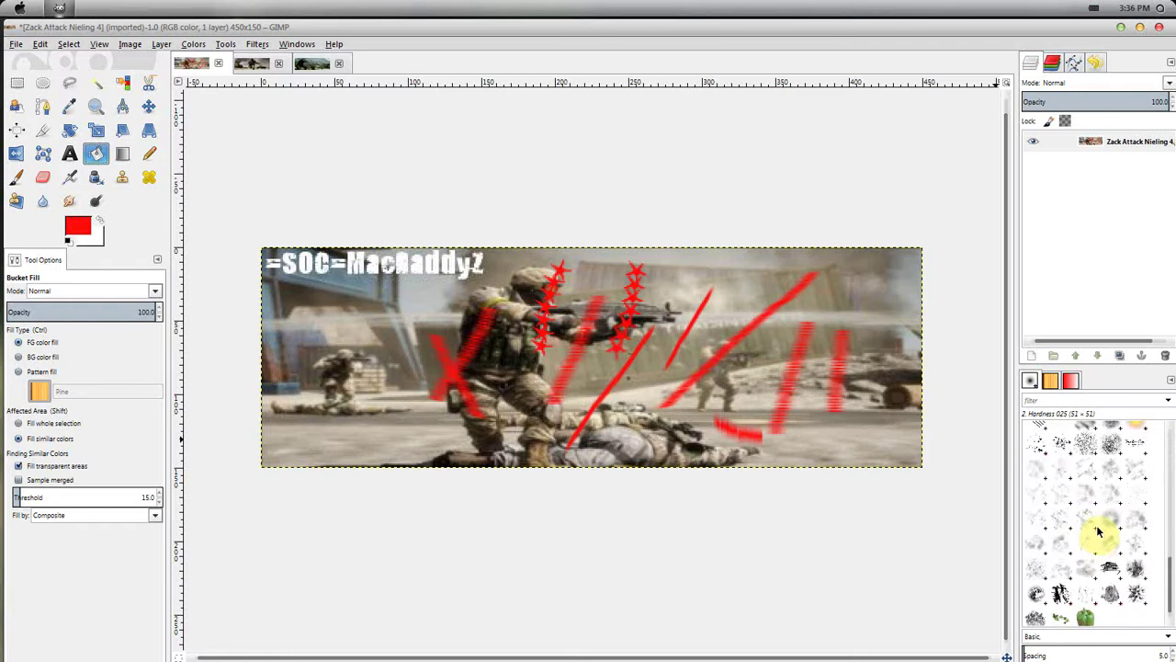
{"action": "scroll", "coordinate": [1099, 530], "scroll_direction": "up", "scroll_amount": 9}
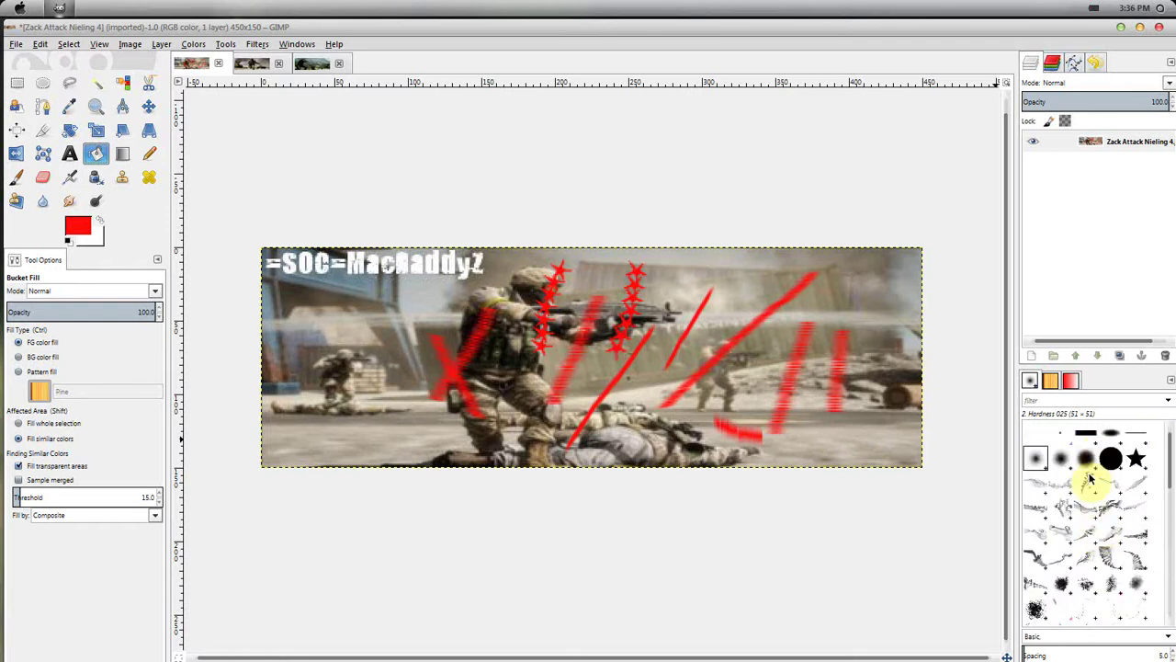
{"action": "scroll", "coordinate": [1089, 473], "scroll_direction": "down", "scroll_amount": 4}
{"action": "scroll", "coordinate": [1090, 485], "scroll_direction": "up", "scroll_amount": 4}
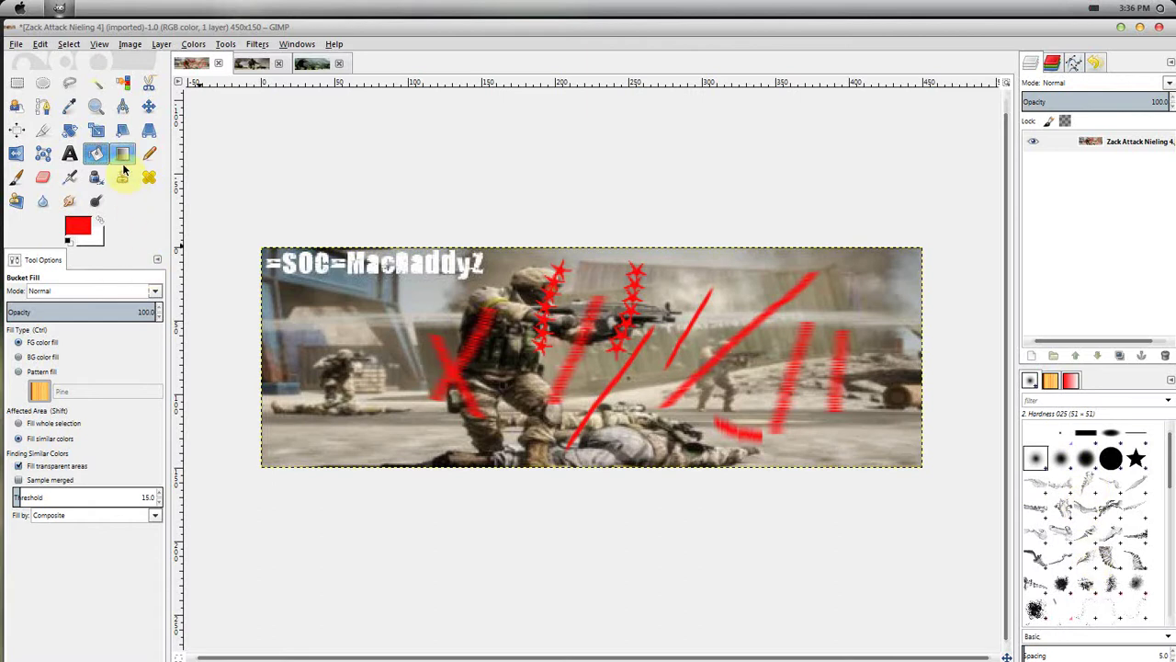
Select the Ink tool and try the square and diamond nib shapes before returning to circle.
{"action": "left_click", "coordinate": [96, 176]}
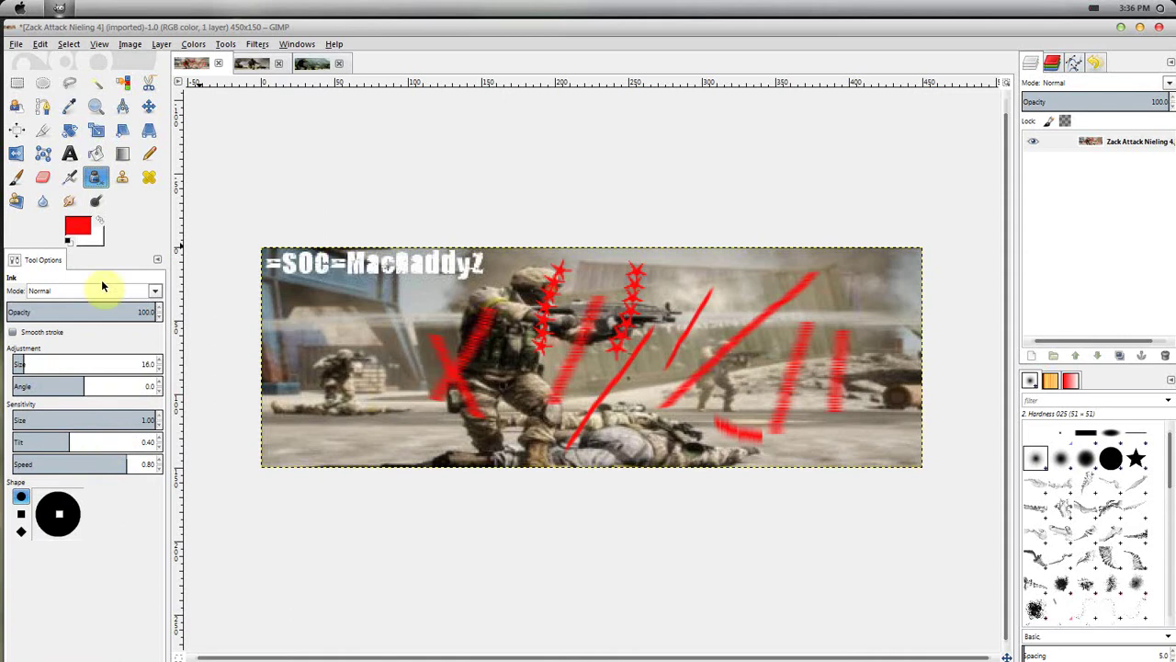
{"action": "left_click", "coordinate": [21, 514]}
{"action": "left_click", "coordinate": [21, 532]}
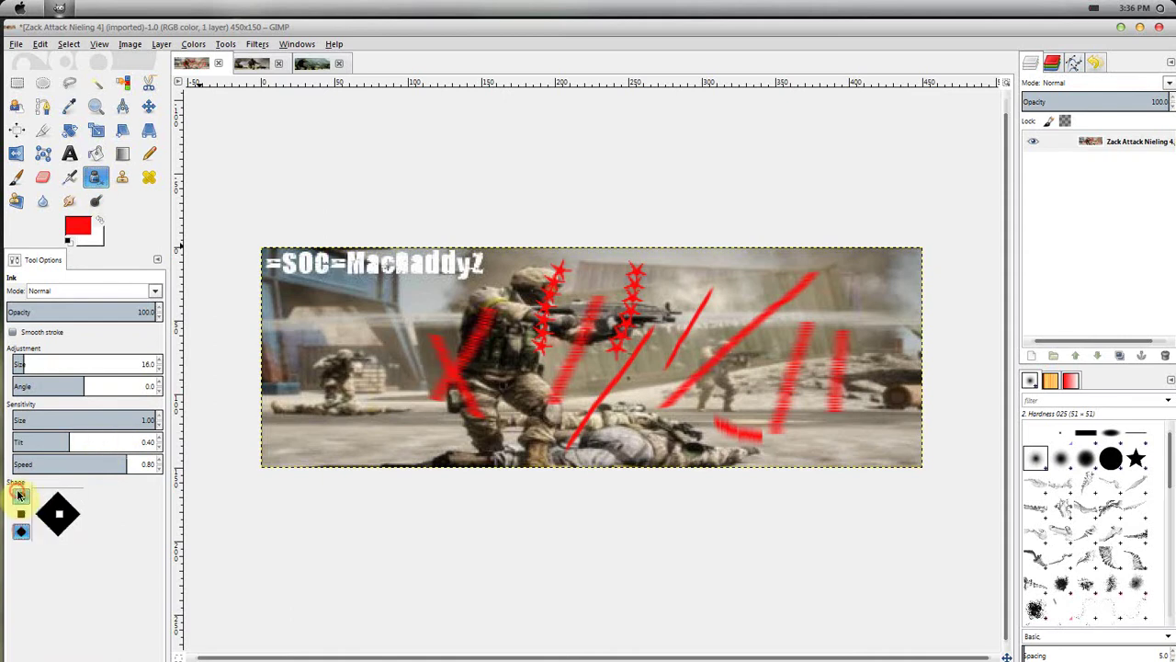
{"action": "left_click", "coordinate": [21, 496]}
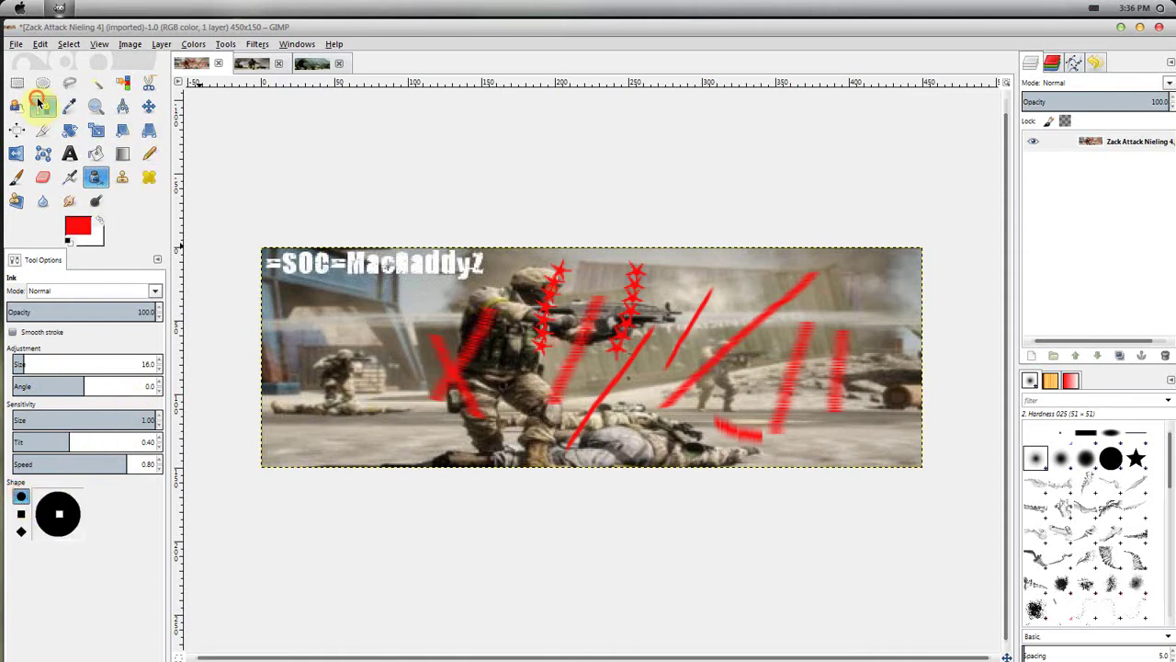
Cycle through the Paths, Scale, Heal, Ink and Airbrush tools, ending on Dodge/Burn.
{"action": "left_click", "coordinate": [42, 103]}
{"action": "left_click", "coordinate": [95, 130]}
{"action": "left_click", "coordinate": [149, 177]}
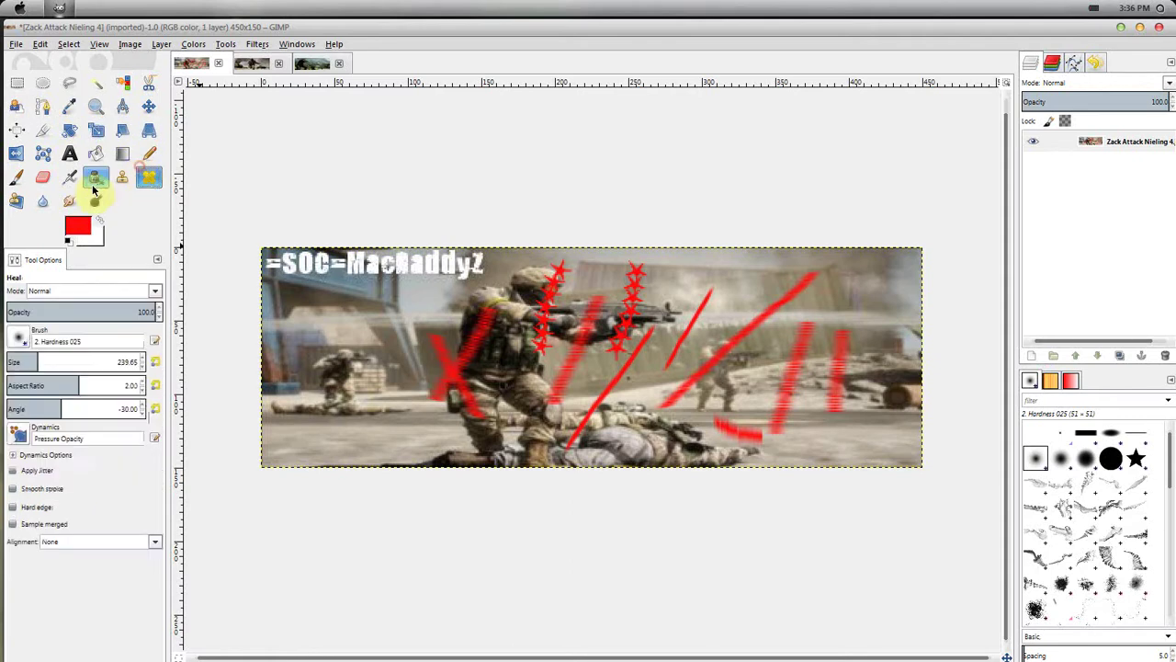
{"action": "left_click", "coordinate": [96, 177]}
{"action": "left_click", "coordinate": [69, 177]}
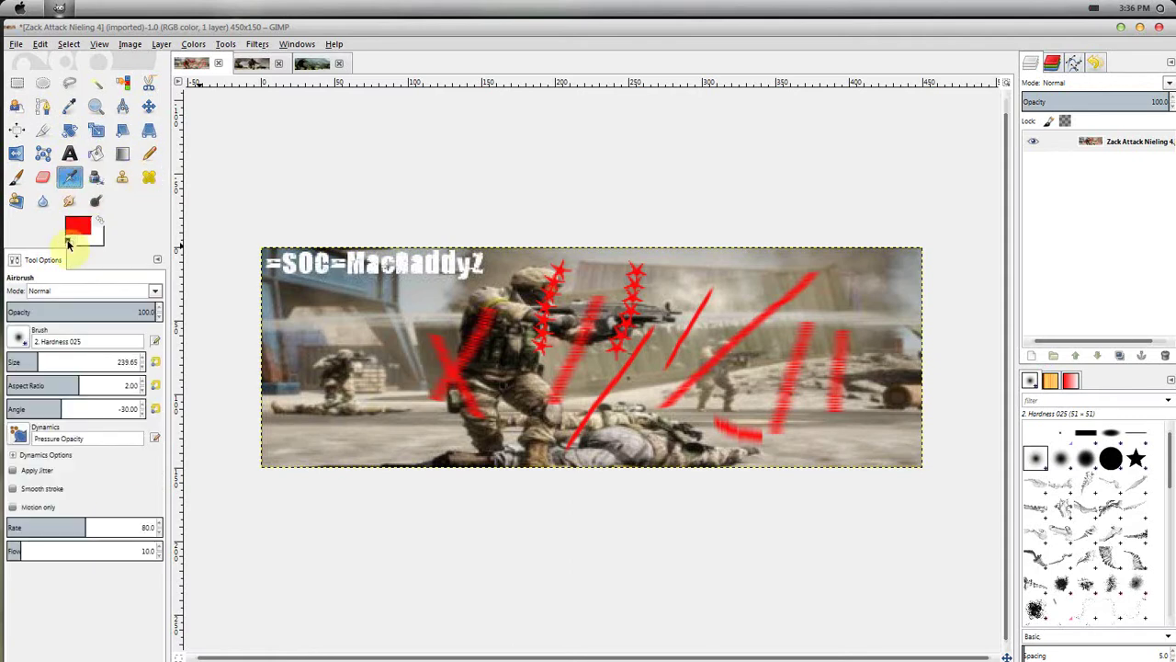
{"action": "left_click", "coordinate": [96, 200]}
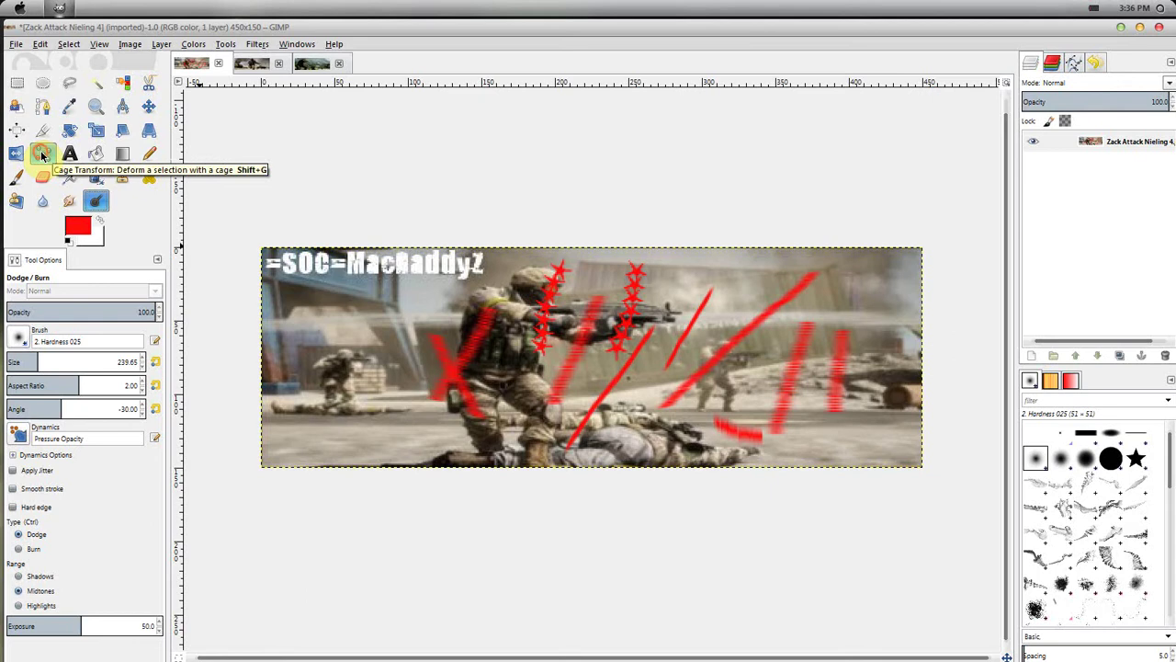
Undo the red brush strokes and zoom in on the kneeling soldier's head.
{"action": "left_click", "coordinate": [41, 156]}
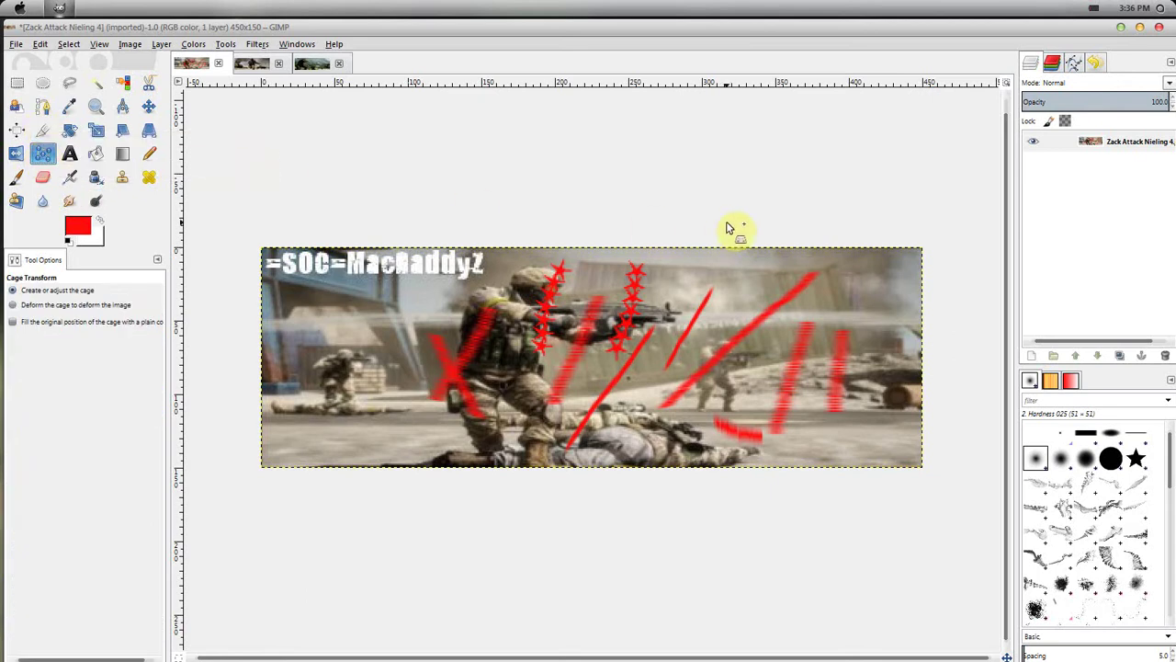
{"action": "key", "text": "ctrl+z"}
{"action": "key", "text": "ctrl+z"}
{"action": "key", "text": "ctrl+z"}
{"action": "key", "text": "ctrl+z"}
{"action": "key", "text": "ctrl+z"}
{"action": "key", "text": "ctrl+z"}
{"action": "key", "text": "ctrl+z"}
{"action": "key", "text": "ctrl+z"}
{"action": "key", "text": "ctrl+z"}
{"action": "key", "text": "ctrl+z"}
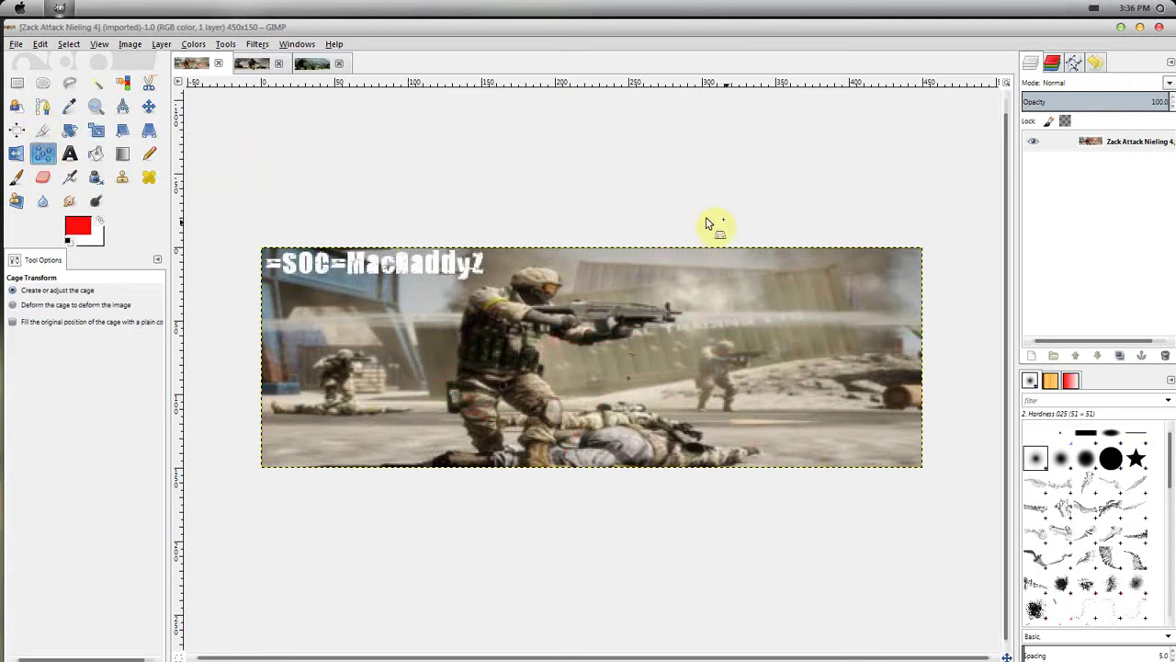
{"action": "left_click", "coordinate": [95, 108]}
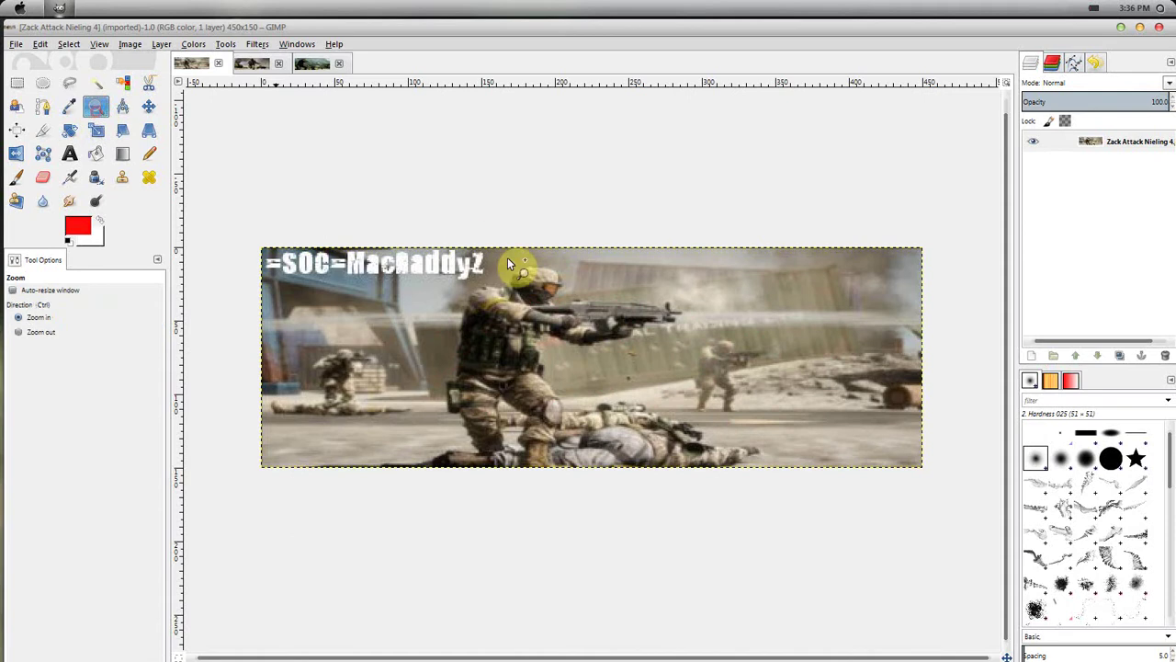
{"action": "left_click", "coordinate": [561, 269]}
{"action": "left_click", "coordinate": [577, 253]}
{"action": "left_click", "coordinate": [577, 254]}
{"action": "left_click", "coordinate": [577, 254]}
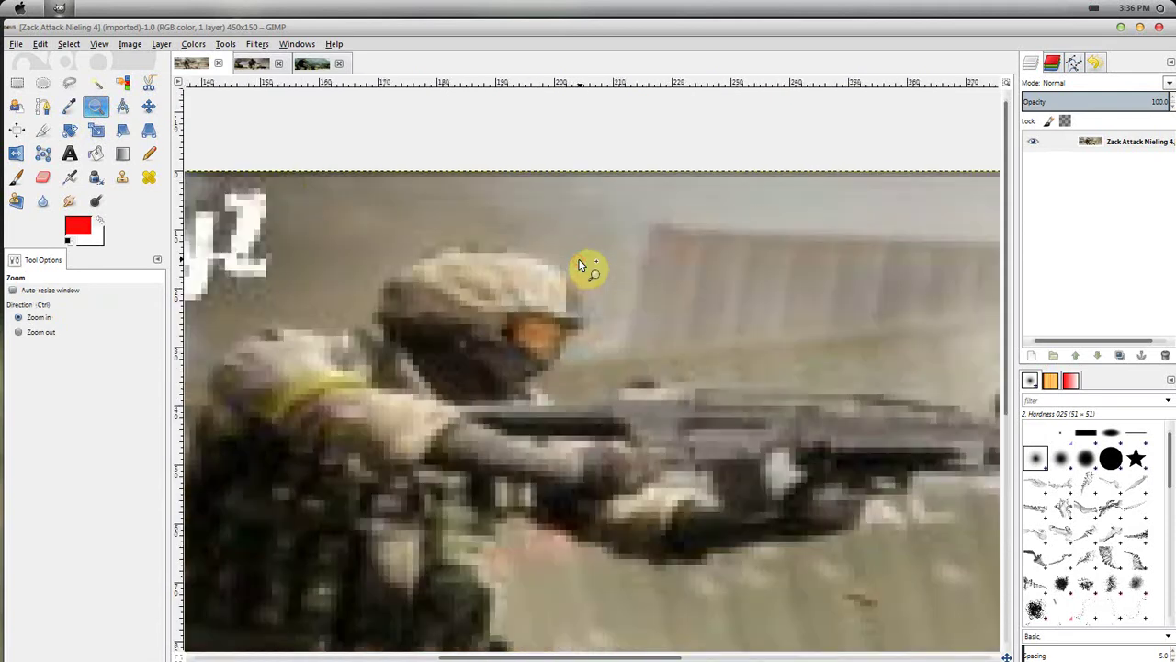
{"action": "left_click", "coordinate": [43, 153]}
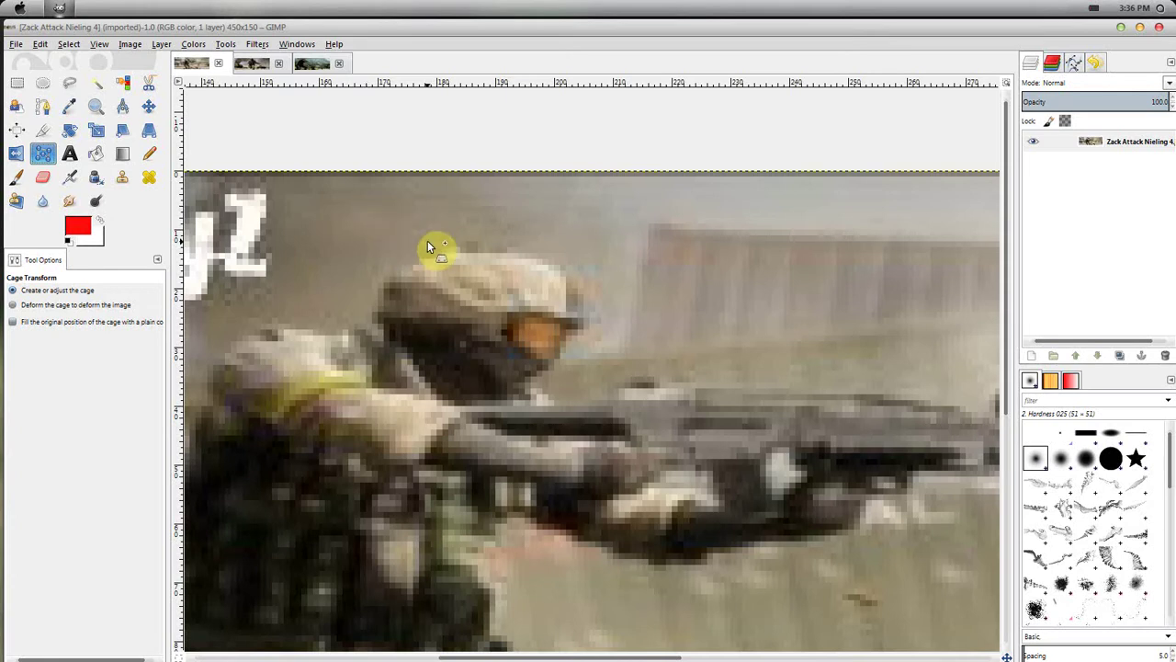
Zoom back out to the whole banner, then close in on the soldier's helmet.
{"action": "left_click", "coordinate": [96, 107]}
{"action": "left_click", "coordinate": [406, 285], "text": "ctrl"}
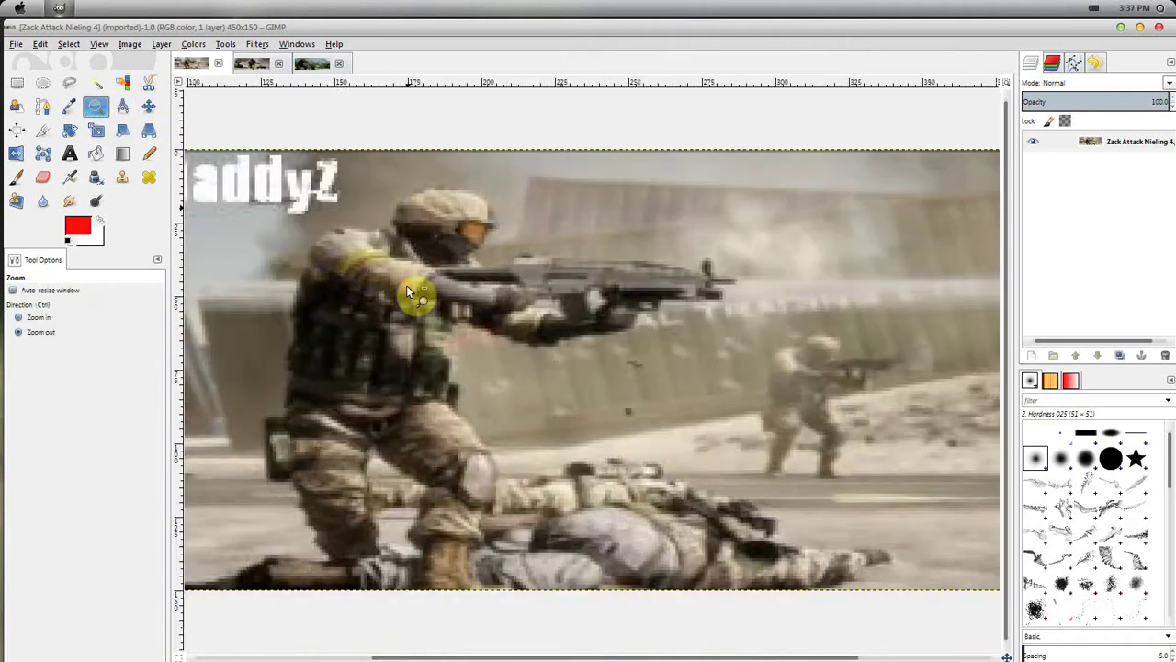
{"action": "left_click", "coordinate": [406, 285], "text": "ctrl"}
{"action": "left_click", "coordinate": [432, 248]}
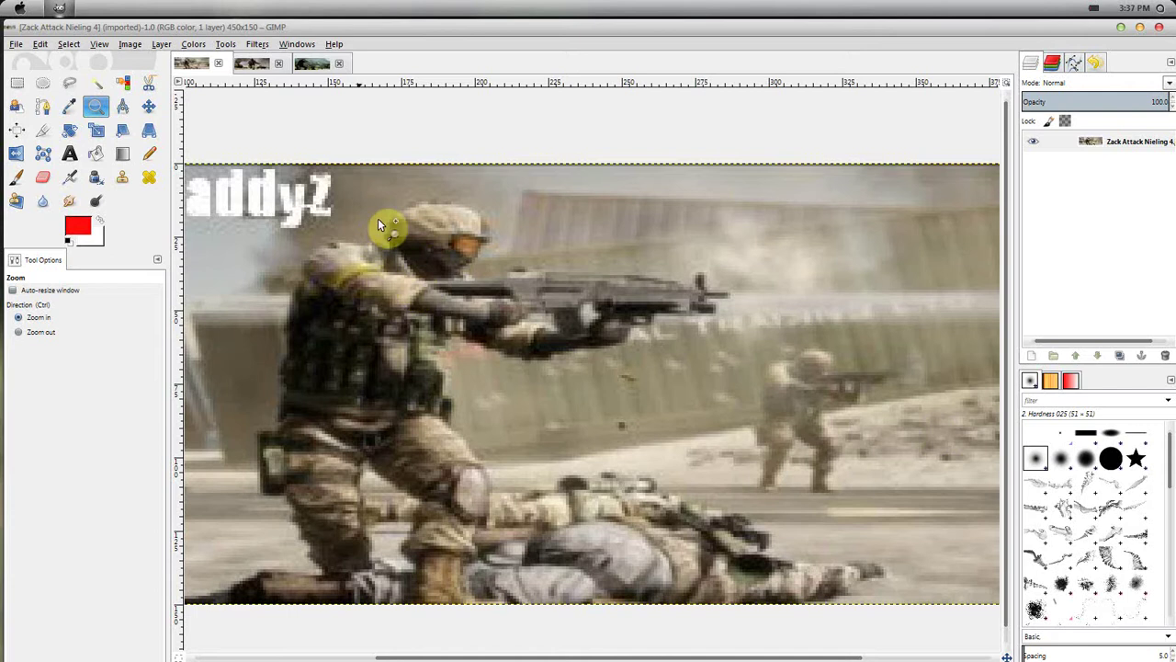
{"action": "left_click", "coordinate": [432, 240]}
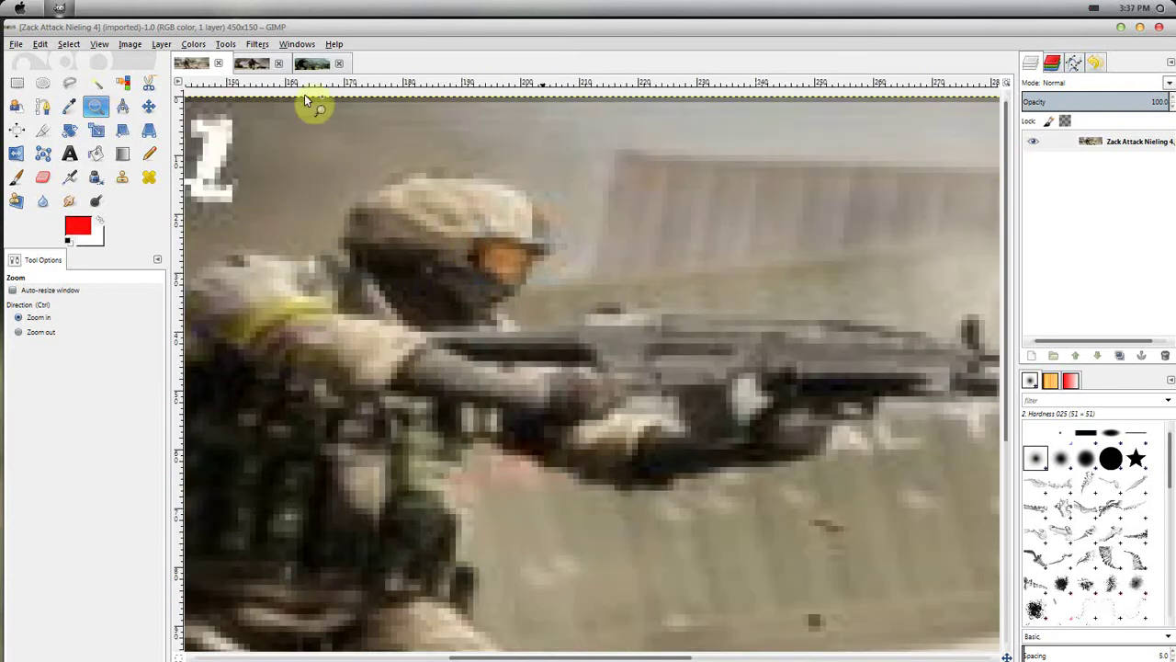
Build a closed four-point Cage Transform cage around the soldier's helmeted head.
{"action": "left_click", "coordinate": [42, 153]}
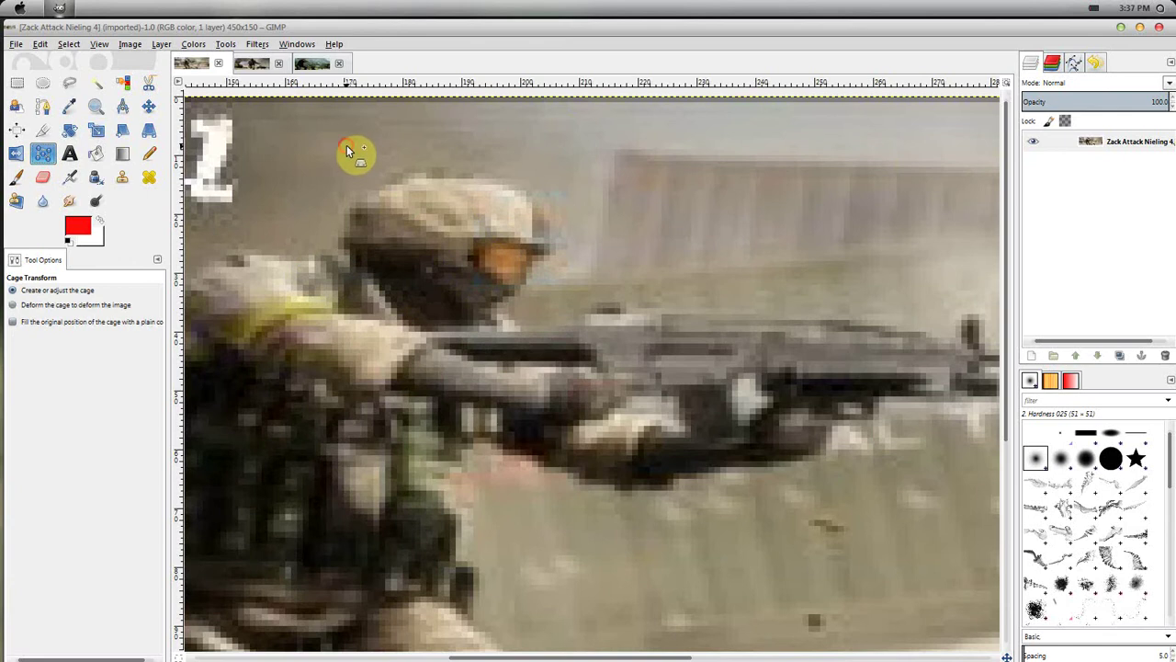
{"action": "left_click", "coordinate": [346, 146]}
{"action": "left_click", "coordinate": [580, 142]}
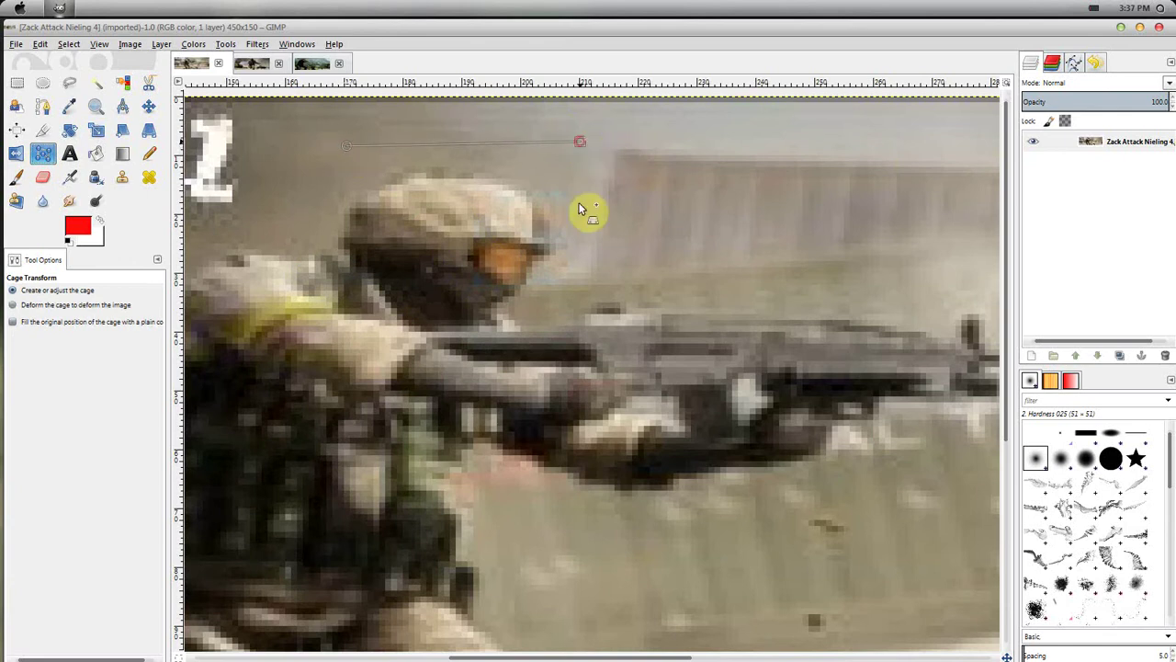
{"action": "left_click", "coordinate": [577, 327]}
{"action": "left_click", "coordinate": [323, 327]}
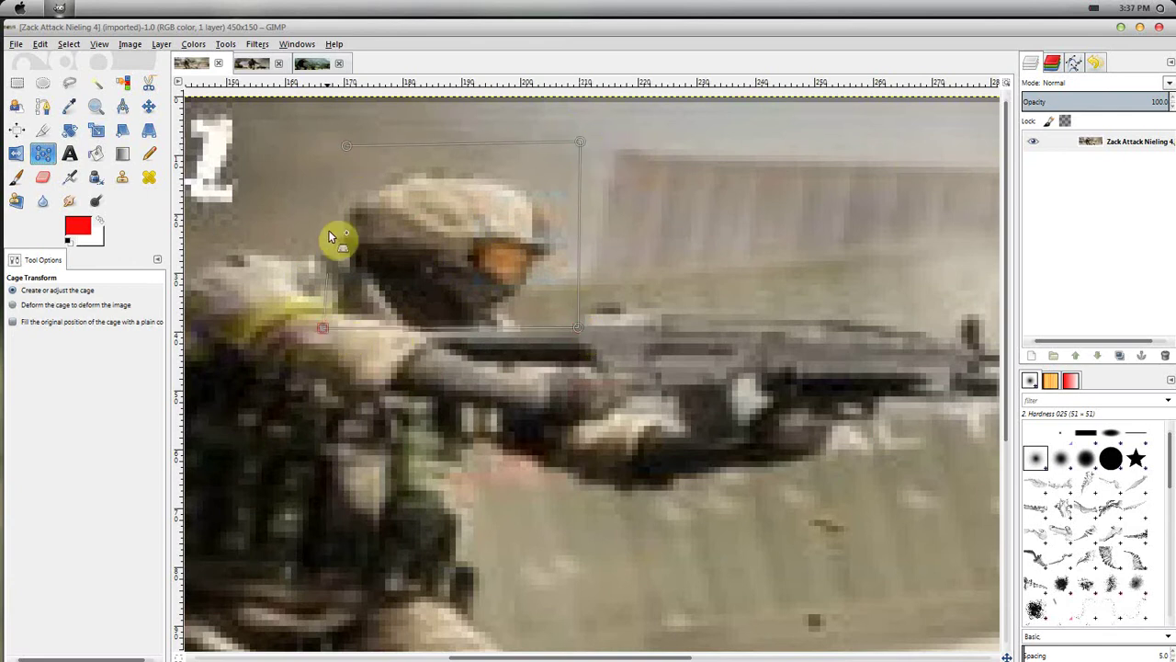
{"action": "left_click", "coordinate": [347, 144]}
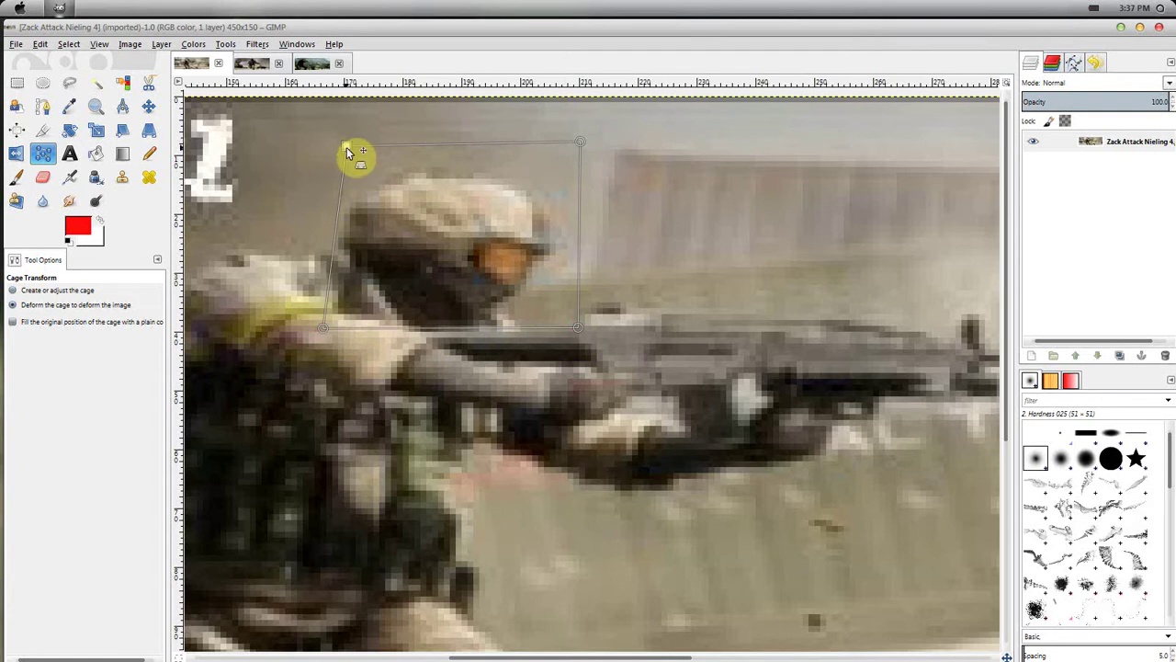
Pull all four cage corners outward and apply the warp to enlarge the head.
{"action": "left_click_drag", "start_coordinate": [340, 144], "coordinate": [315, 131]}
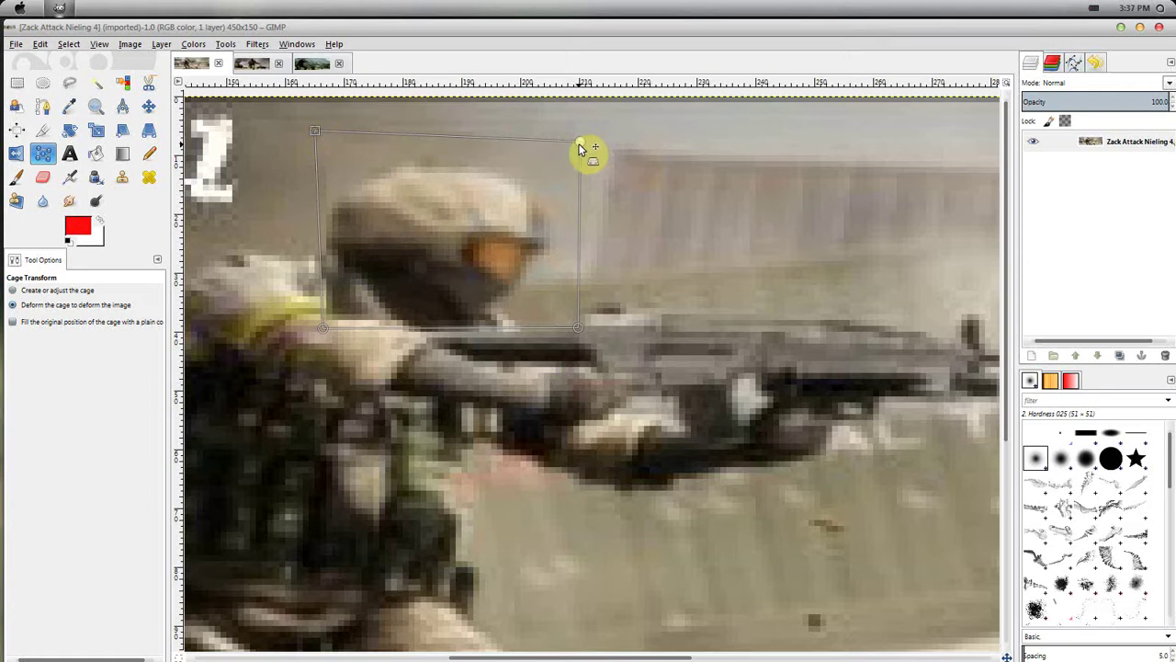
{"action": "left_click_drag", "start_coordinate": [579, 141], "coordinate": [612, 134]}
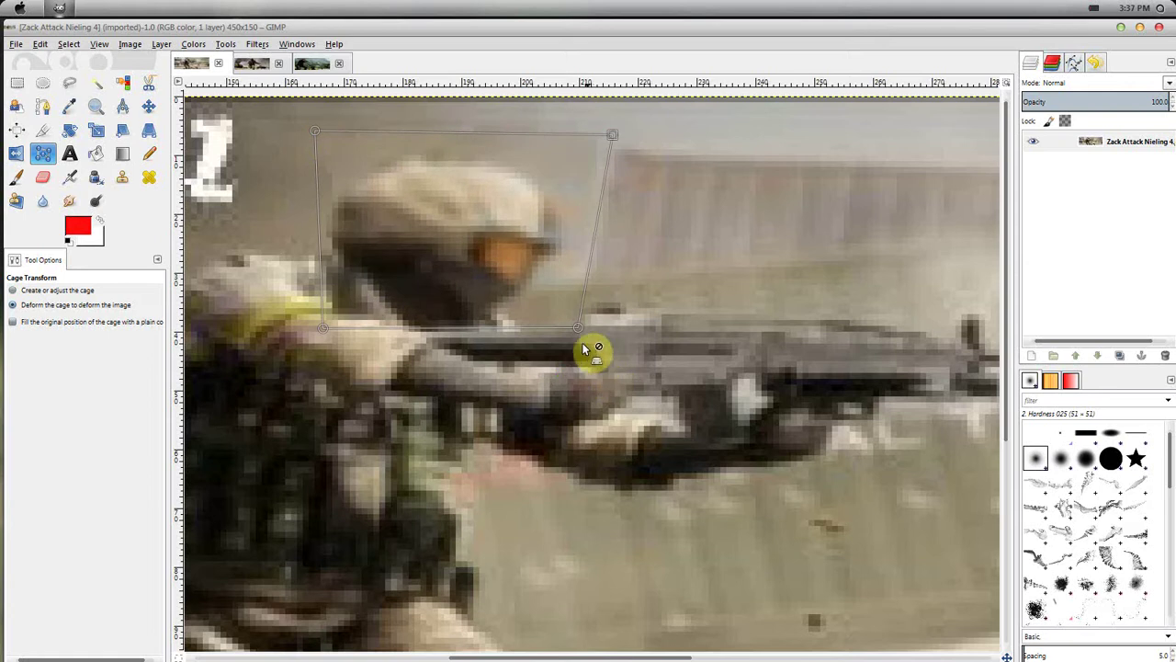
{"action": "left_click_drag", "start_coordinate": [581, 332], "coordinate": [600, 356]}
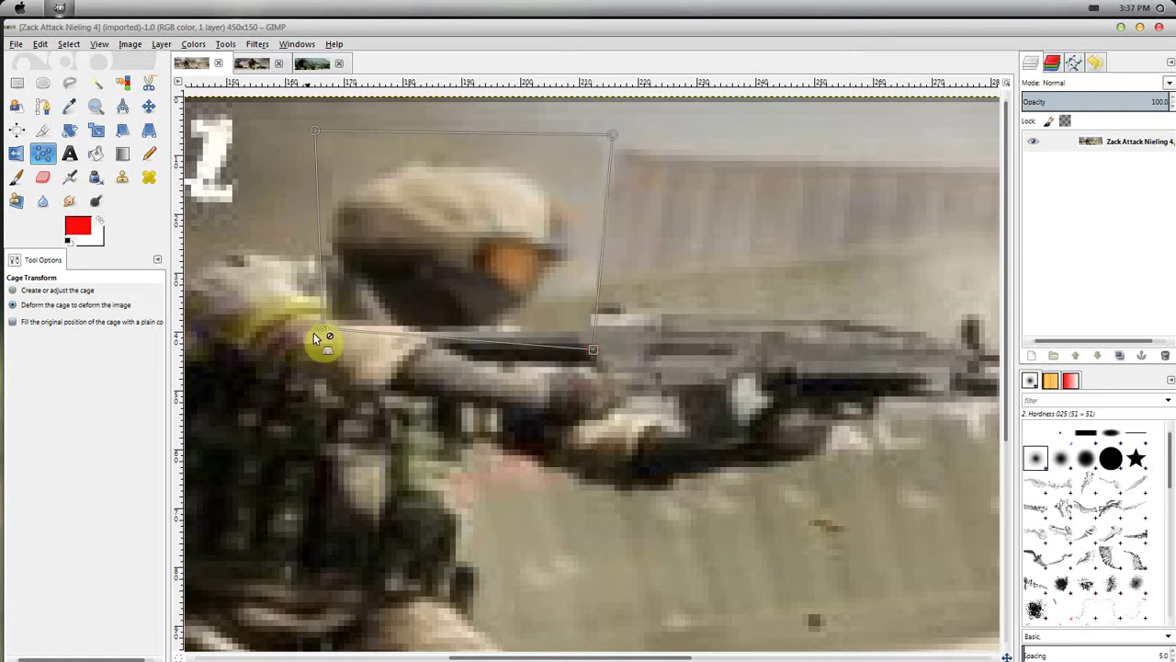
{"action": "left_click", "coordinate": [324, 330]}
{"action": "left_click_drag", "start_coordinate": [324, 332], "coordinate": [303, 336]}
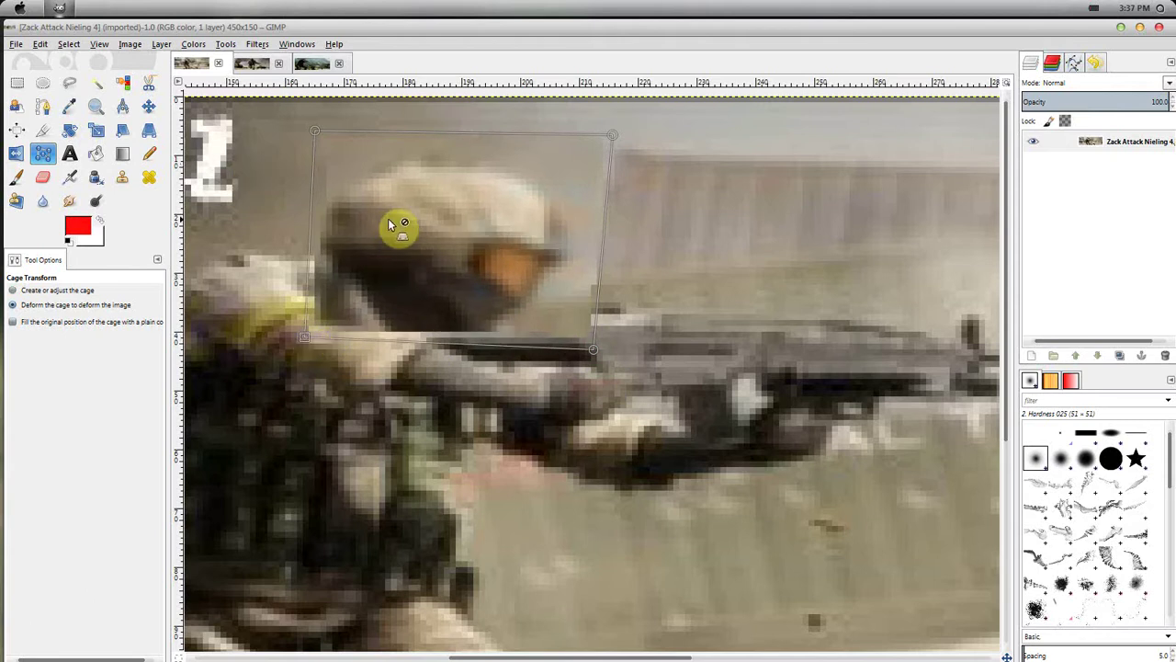
{"action": "key", "text": "Return"}
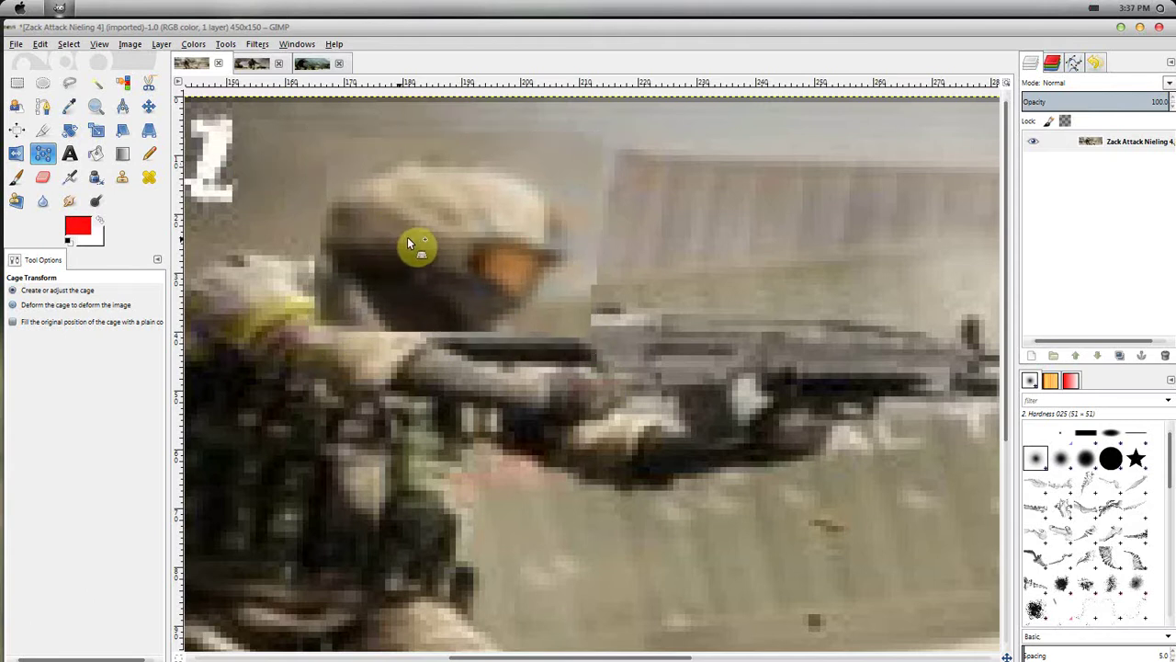
Smudge the wall edge beside the helmet with a size 17.65 brush, then zoom out.
{"action": "left_click", "coordinate": [68, 202]}
{"action": "left_click_drag", "start_coordinate": [652, 191], "coordinate": [607, 197]}
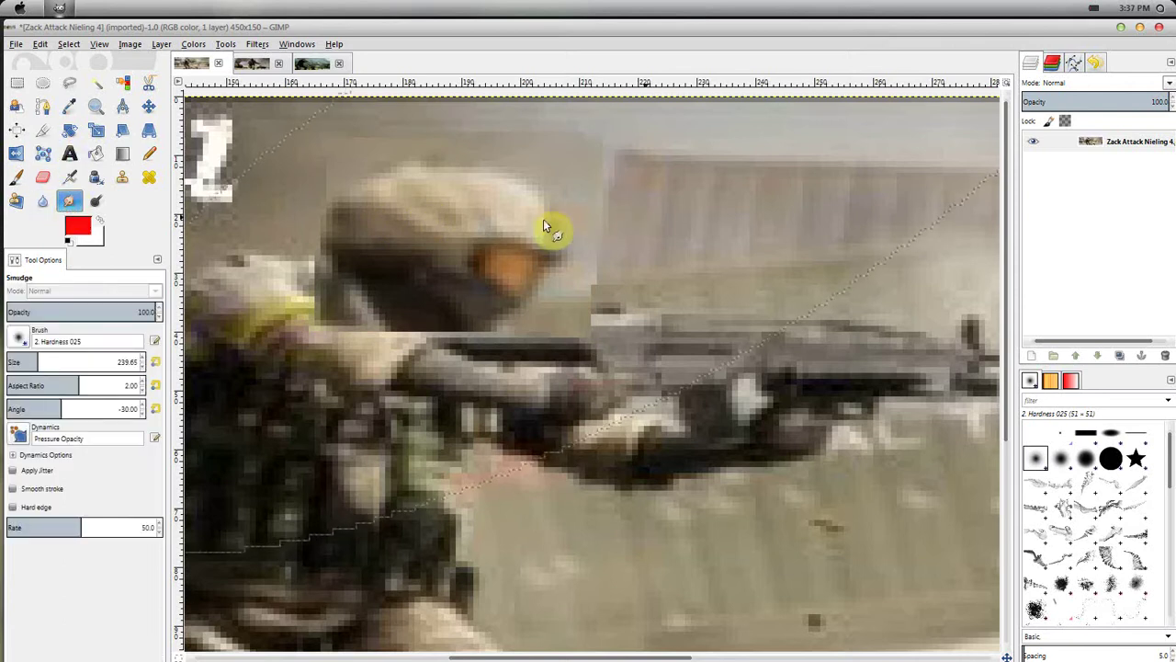
{"action": "left_click_drag", "start_coordinate": [20, 362], "coordinate": [7, 362]}
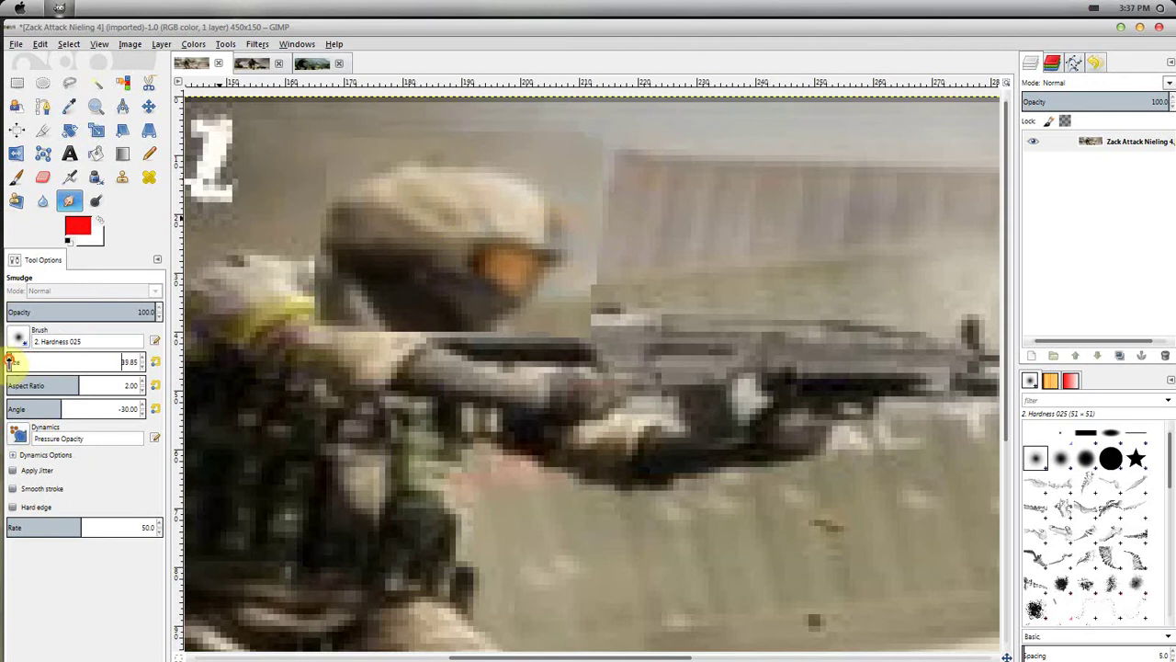
{"action": "mouse_move", "coordinate": [635, 233]}
{"action": "left_mouse_down"}
{"action": "mouse_move", "coordinate": [619, 286]}
{"action": "mouse_move", "coordinate": [588, 304]}
{"action": "mouse_move", "coordinate": [622, 289]}
{"action": "mouse_move", "coordinate": [596, 317]}
{"action": "left_mouse_up"}
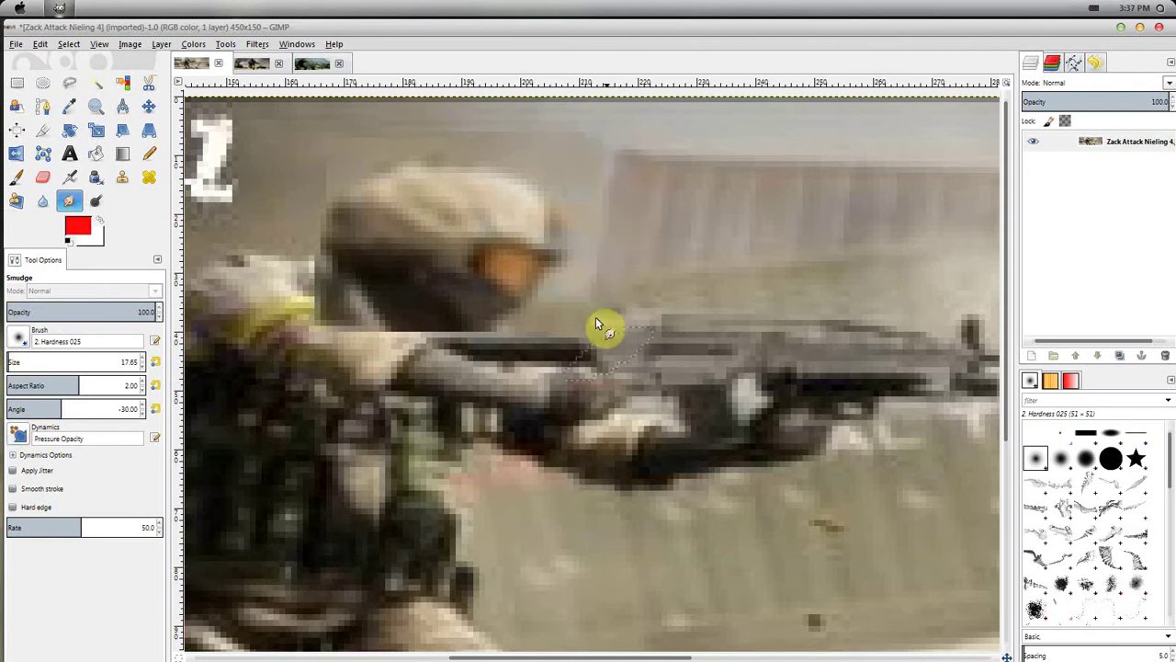
{"action": "left_click", "coordinate": [95, 105]}
{"action": "key", "text": "minus"}
{"action": "key", "text": "minus"}
{"action": "key", "text": "minus"}
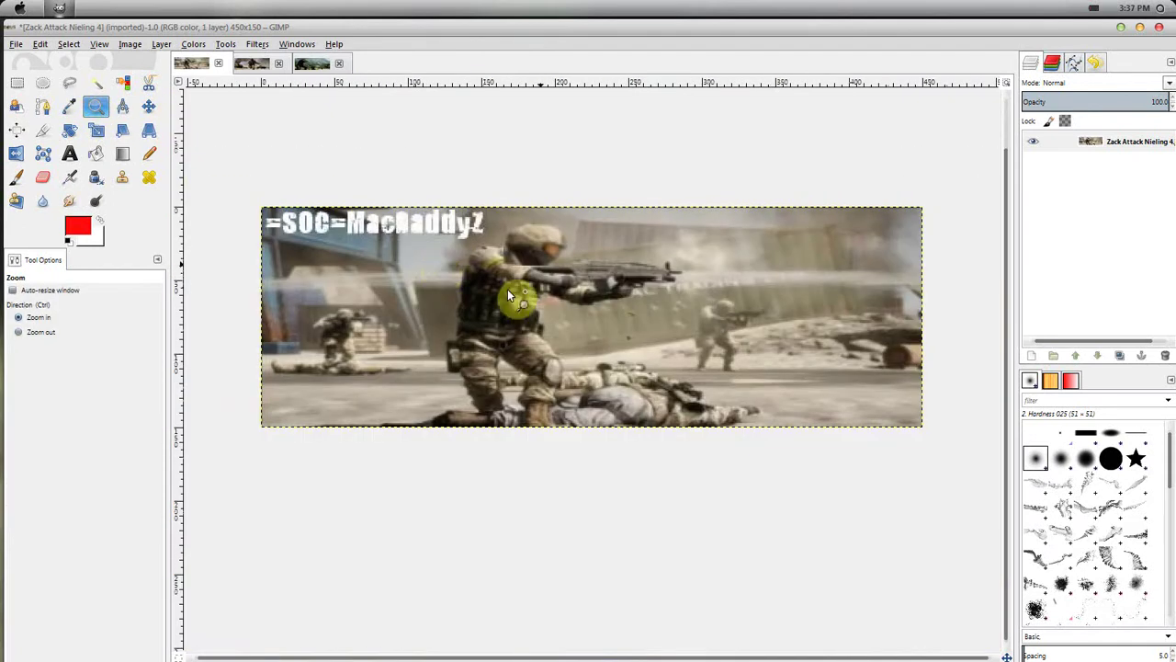
{"action": "left_click", "coordinate": [536, 289]}
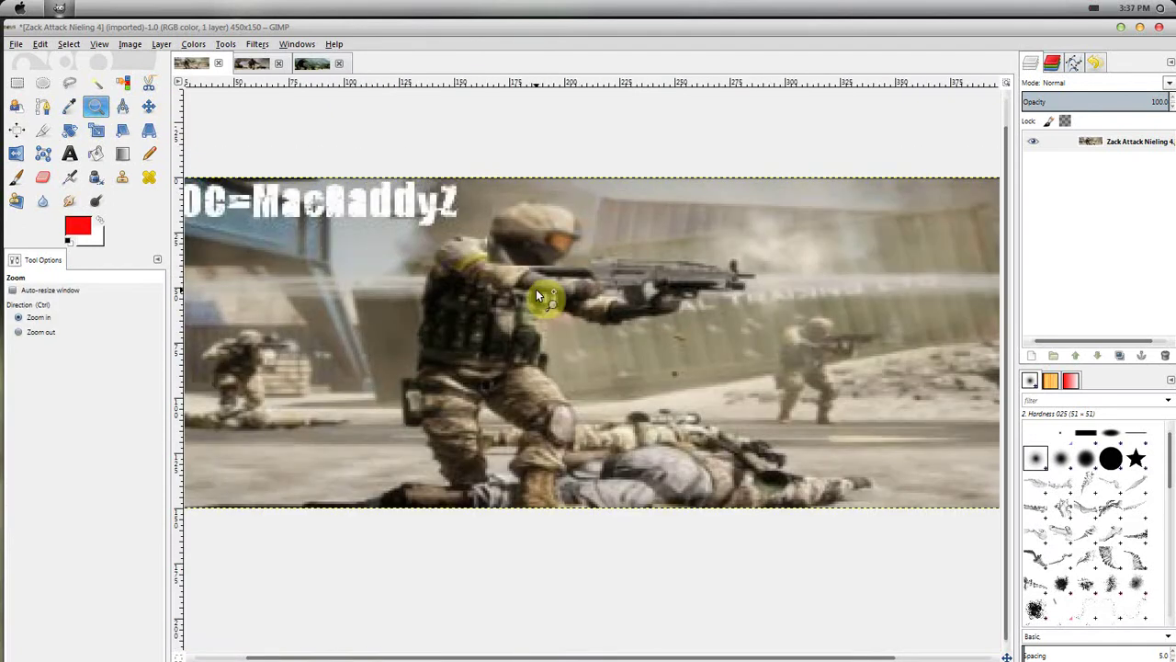
{"action": "key", "text": "minus"}
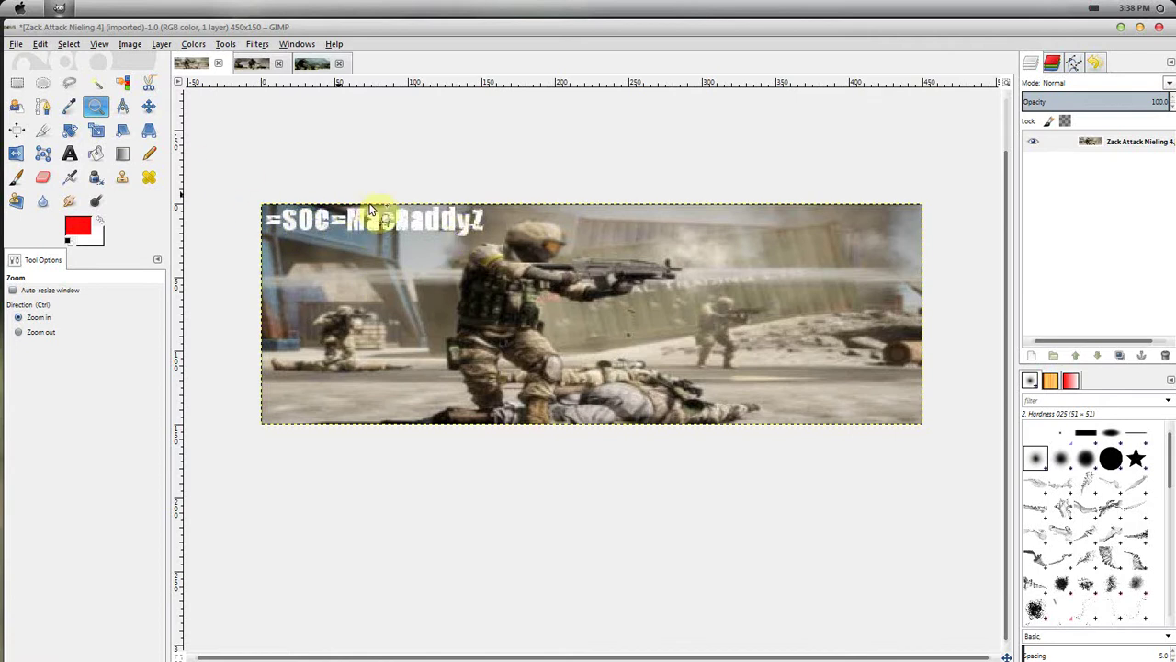
{"action": "left_click", "coordinate": [123, 154]}
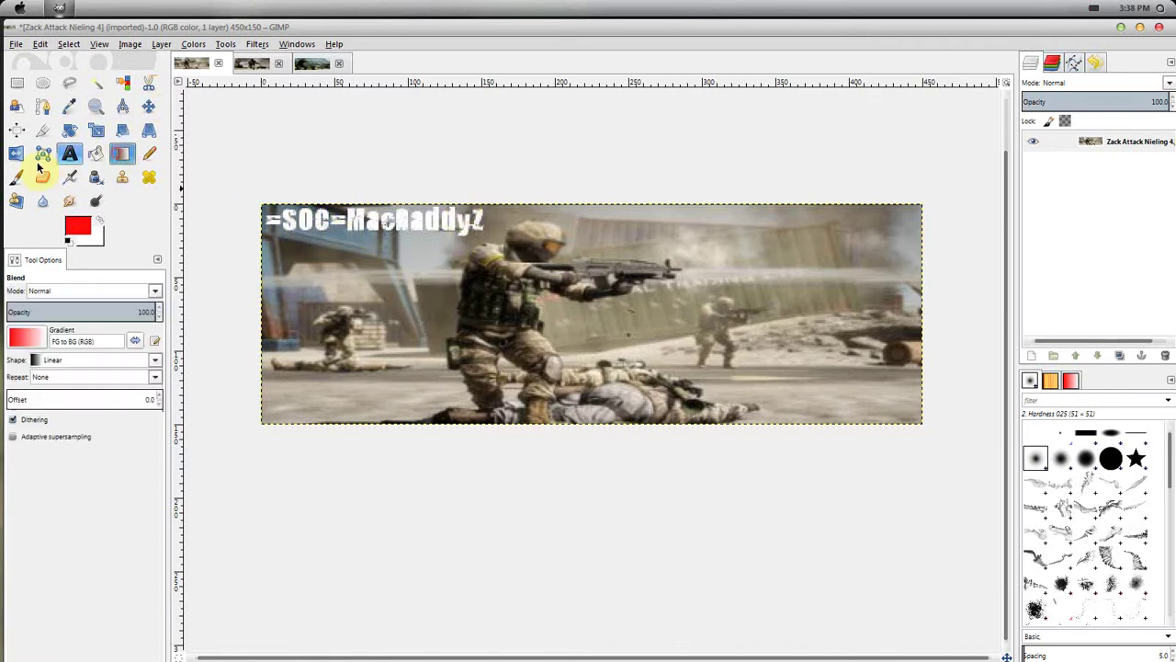
{"action": "left_click", "coordinate": [42, 176]}
{"action": "left_click", "coordinate": [69, 176]}
{"action": "left_click", "coordinate": [120, 180]}
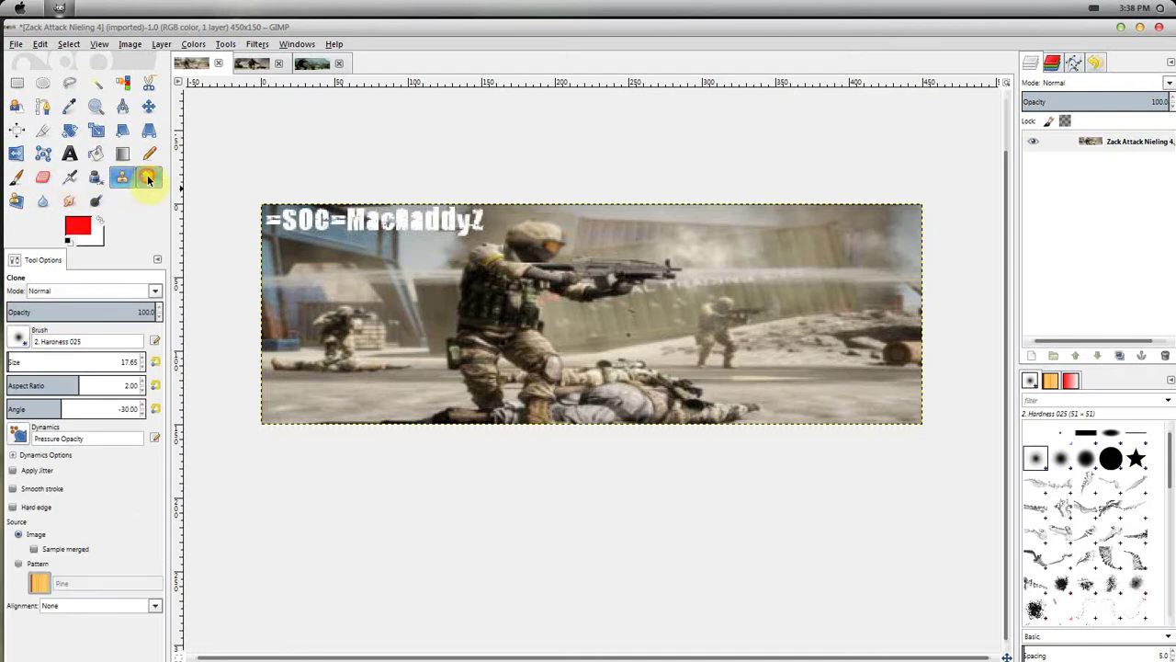
{"action": "left_click", "coordinate": [149, 177]}
{"action": "left_click", "coordinate": [149, 153]}
{"action": "left_click", "coordinate": [149, 105]}
{"action": "left_click", "coordinate": [96, 106]}
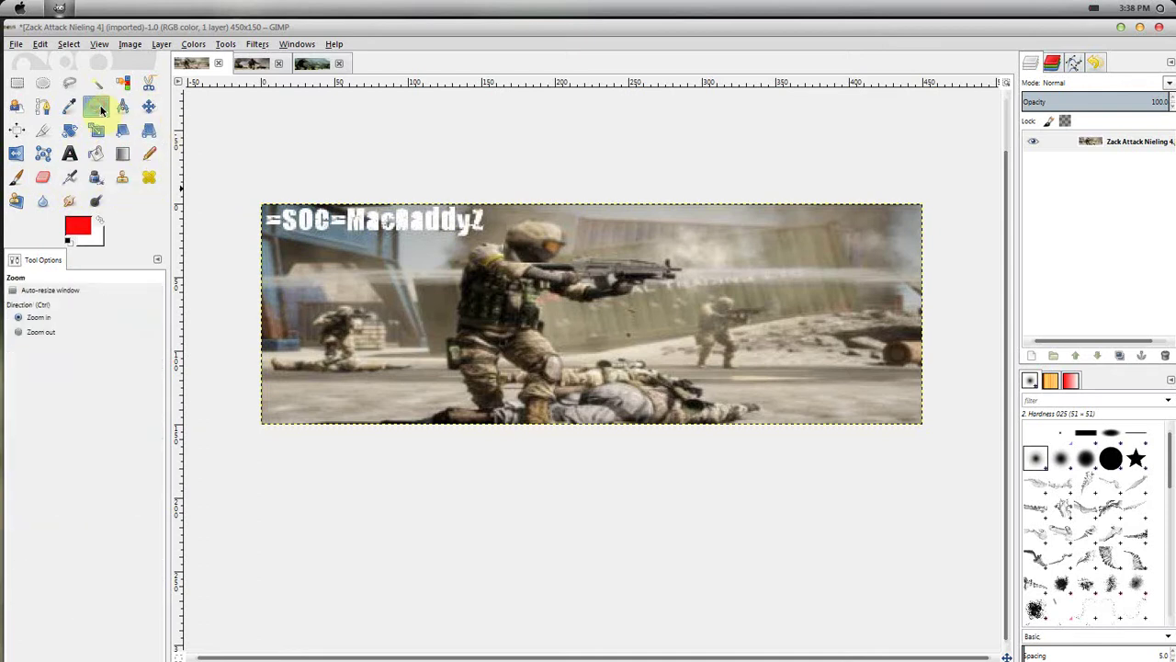